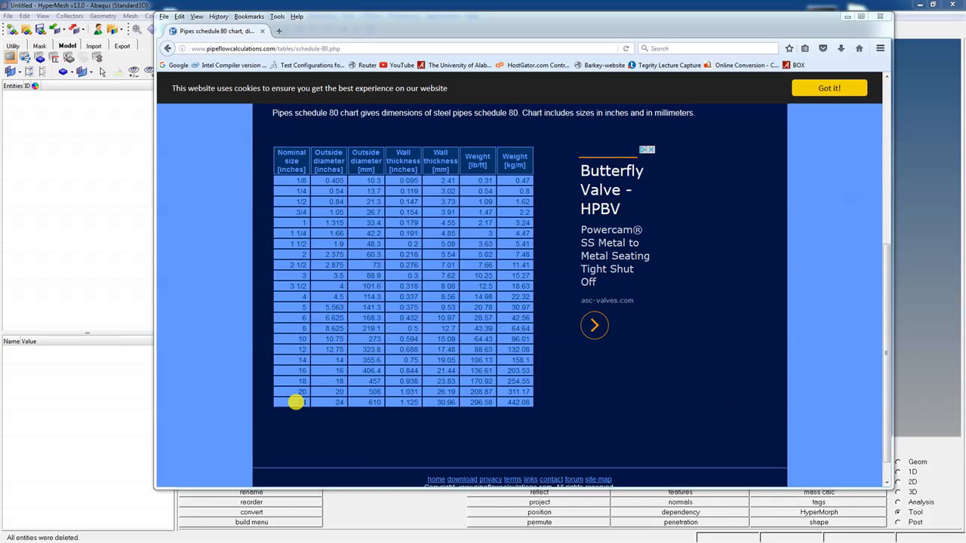
# Look up the 24-inch nominal size's outside diameter and wall thickness in the pipes schedule 80 chart, then return to HyperMesh
pyautogui.moveTo(276, 113); pyautogui.dragTo(341, 108)
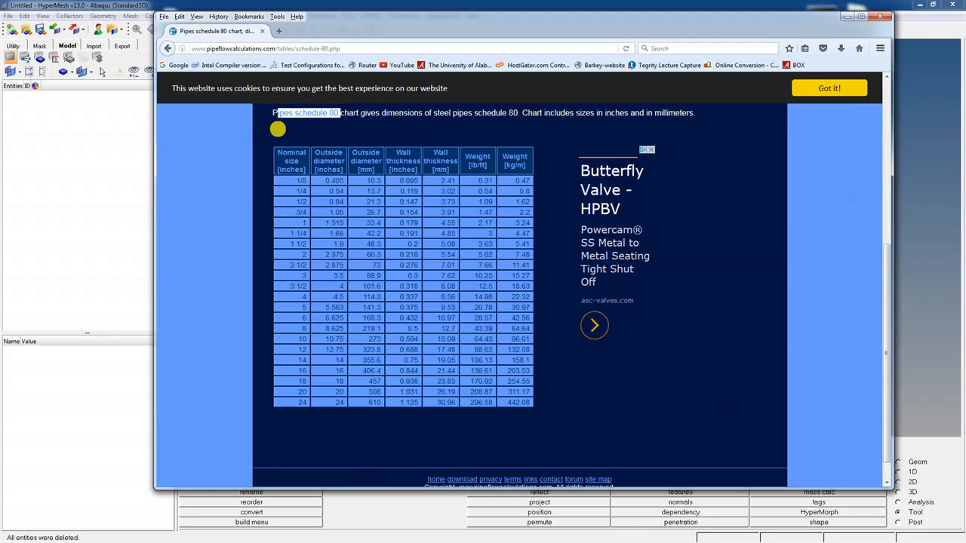
pyautogui.moveTo(272, 113); pyautogui.dragTo(349, 113)
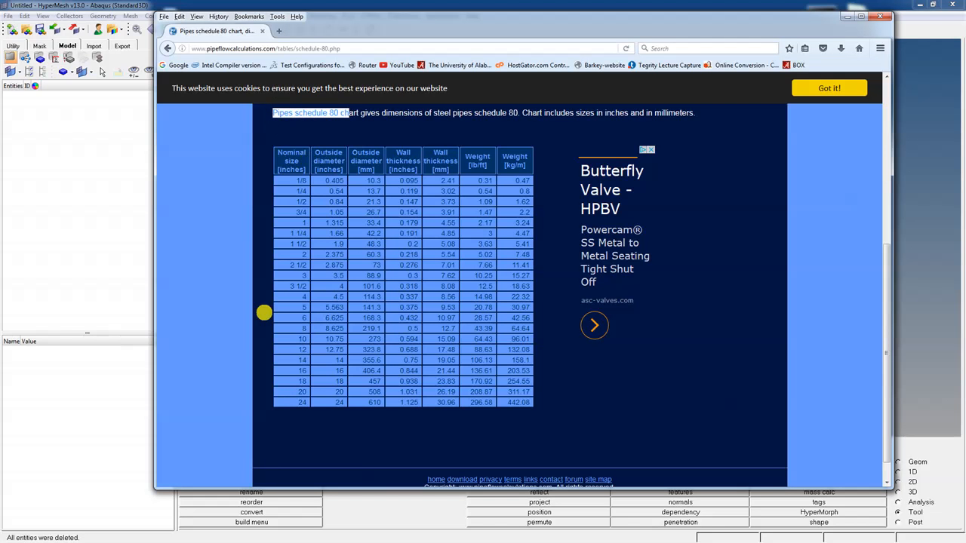
pyautogui.click(295, 402)
pyautogui.moveTo(301, 403); pyautogui.dragTo(548, 399)
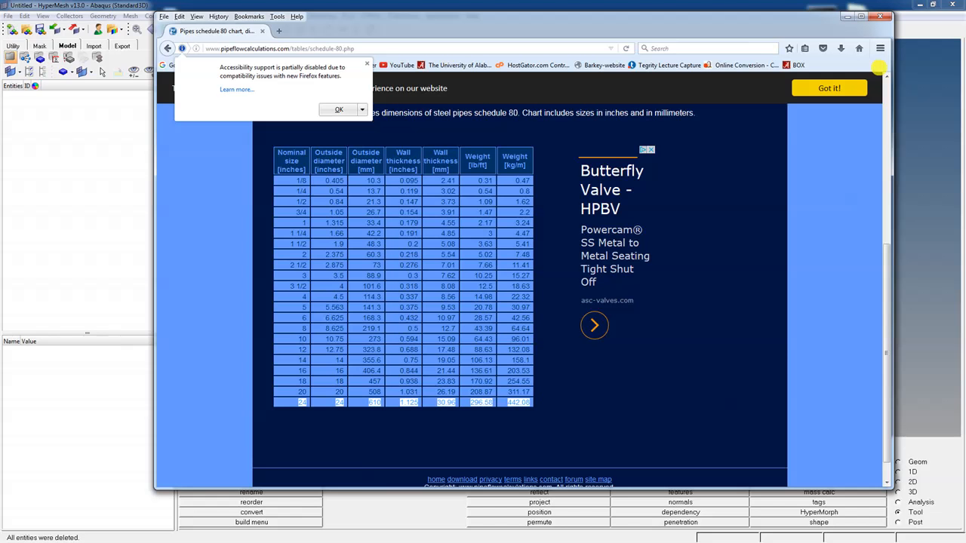
pyautogui.click(847, 15)
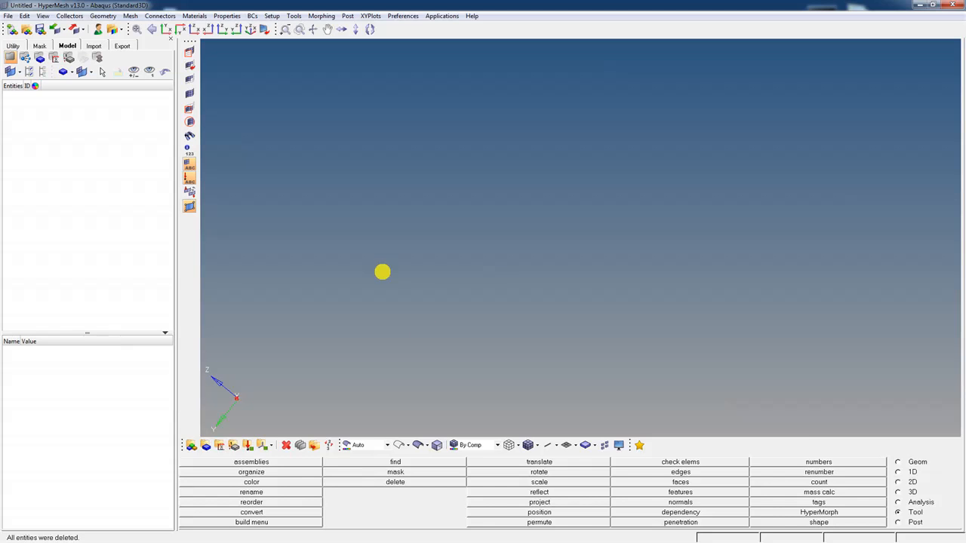
# Create a geometry node at the origin with x, y and z set to 0.000
pyautogui.click(898, 462)
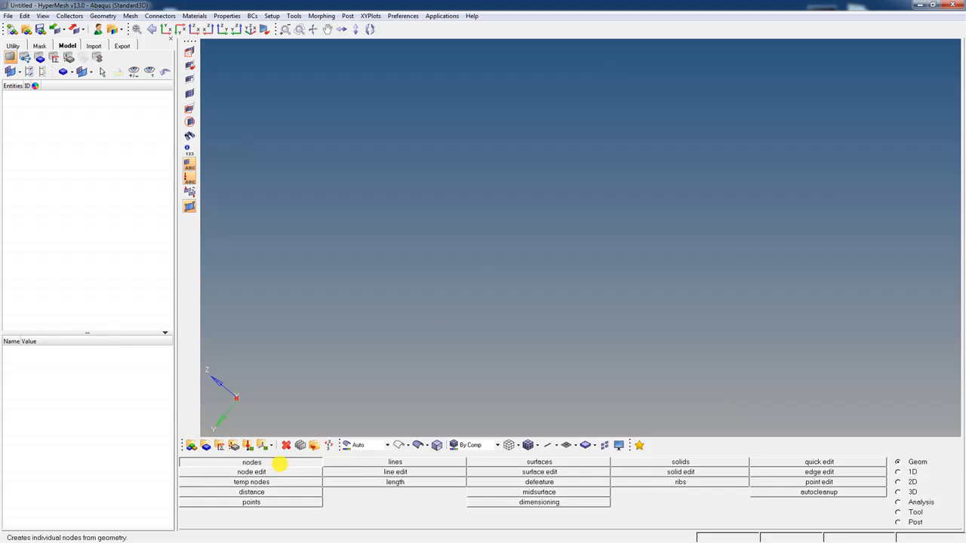
pyautogui.click(279, 464)
pyautogui.click(406, 482)
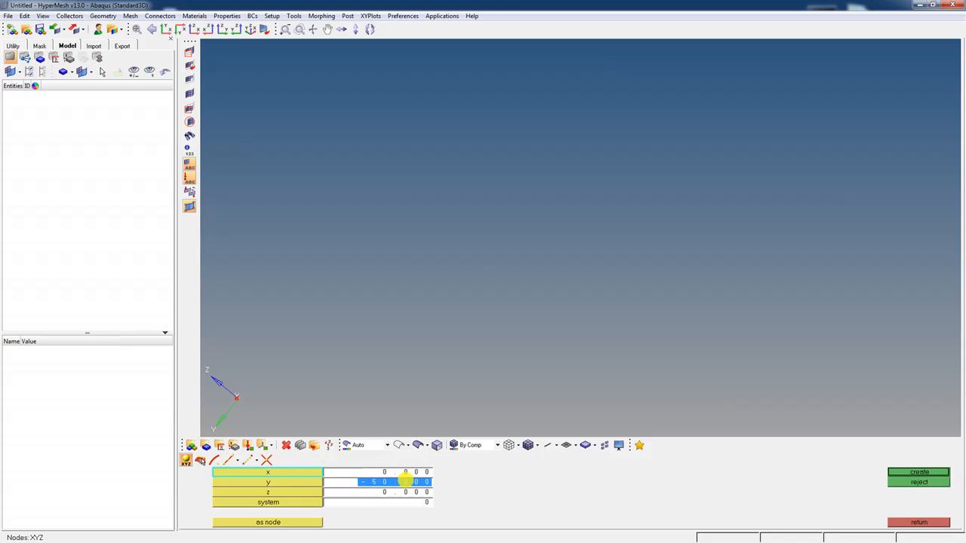
pyautogui.write('0.000')
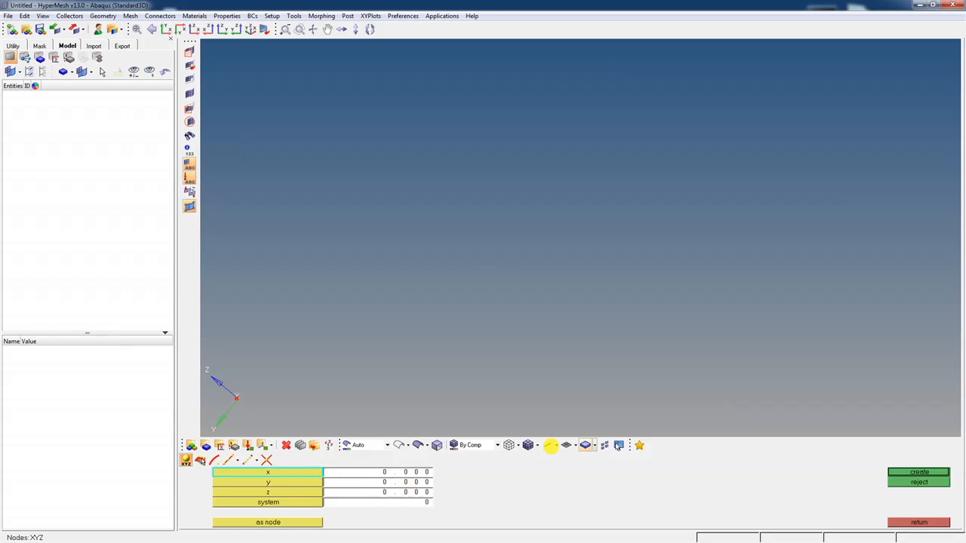
pyautogui.click(918, 472)
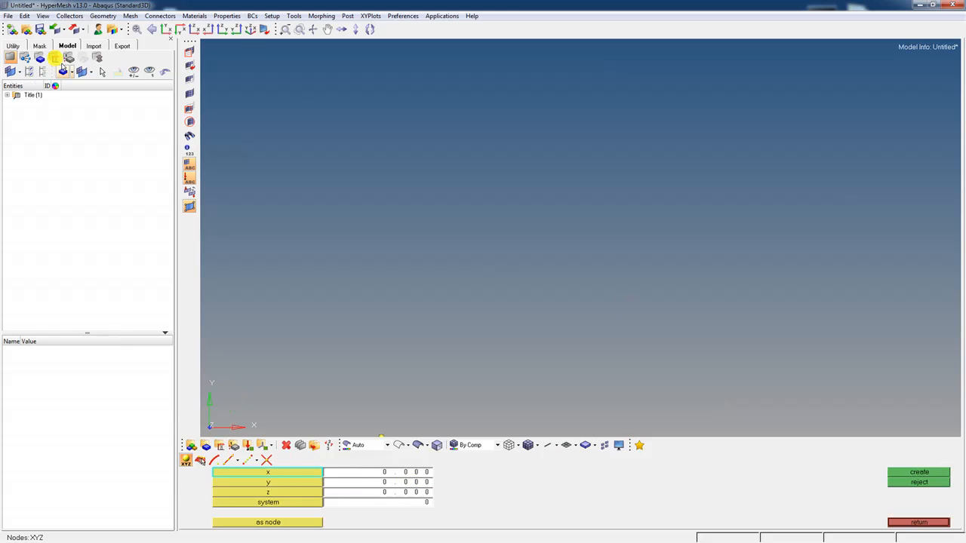
pyautogui.click(137, 33)
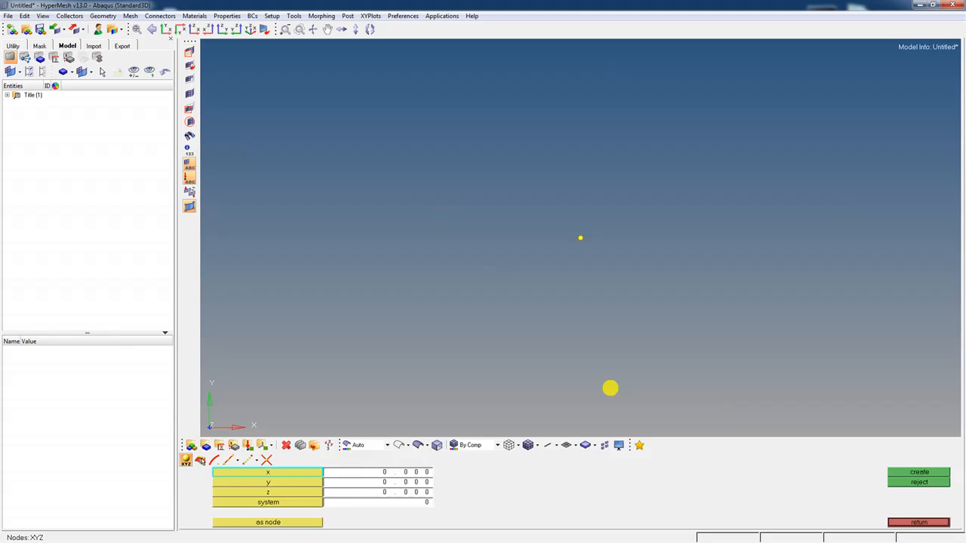
pyautogui.click(922, 522)
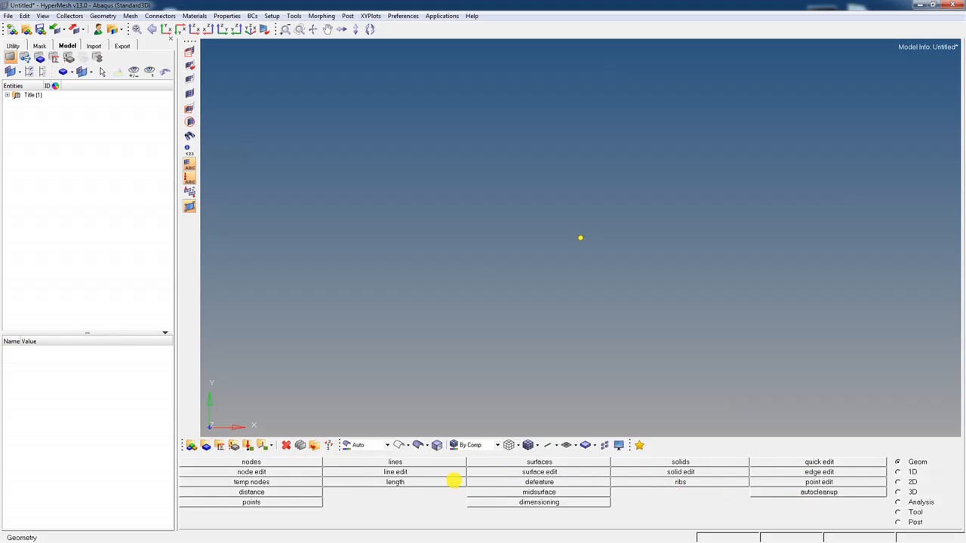
# Set up a center-and-radius circle line on the origin node, normal to the z-axis, with a radius of 12
pyautogui.click(397, 462)
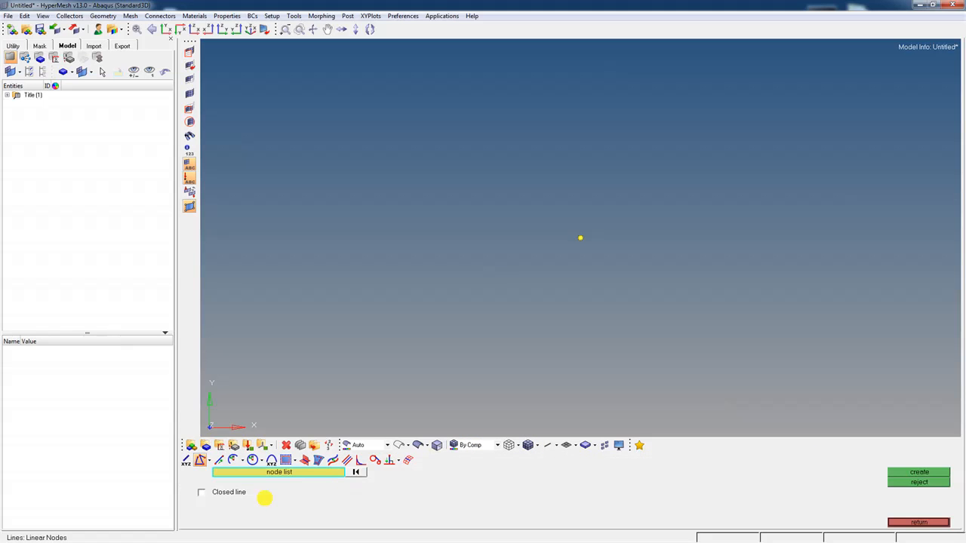
pyautogui.click(253, 461)
pyautogui.click(284, 472)
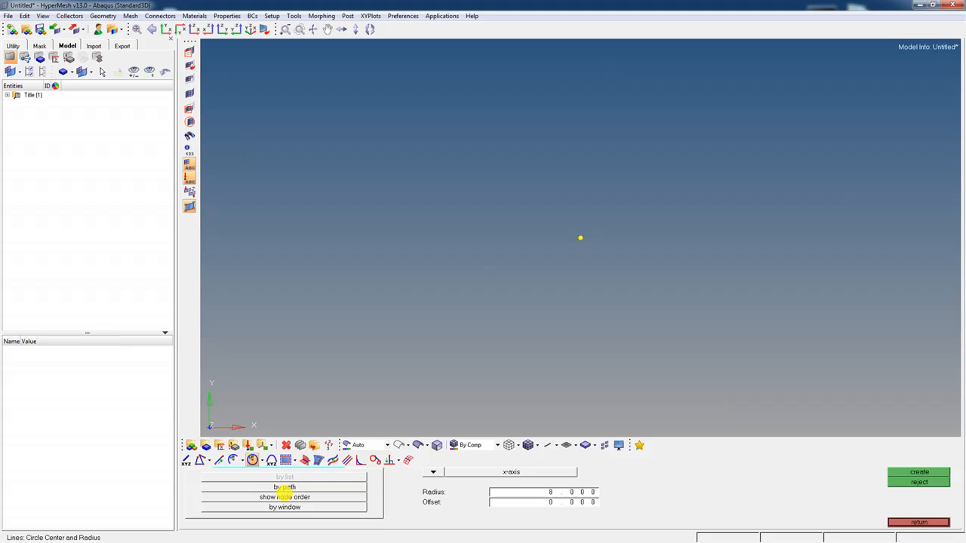
pyautogui.click(580, 238)
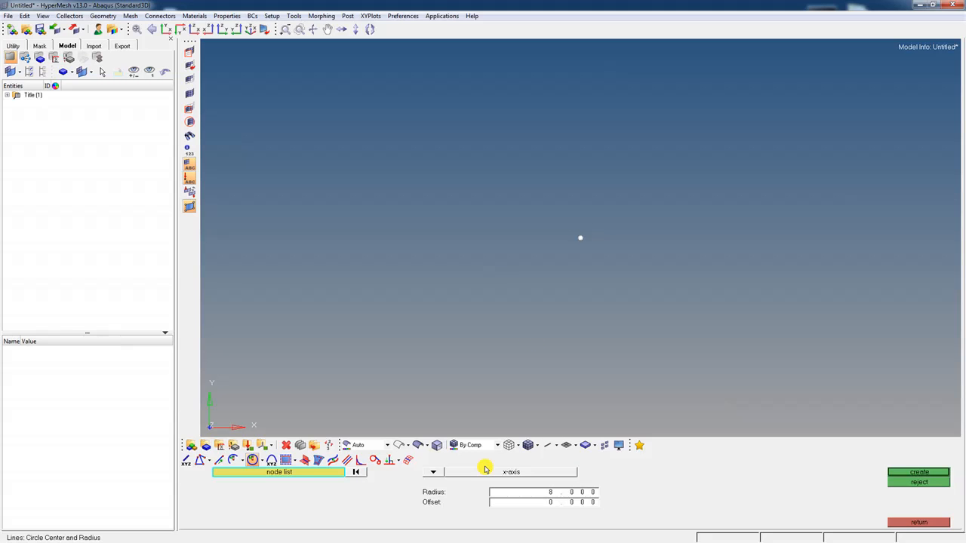
pyautogui.click(431, 471)
pyautogui.click(427, 498)
pyautogui.click(571, 492)
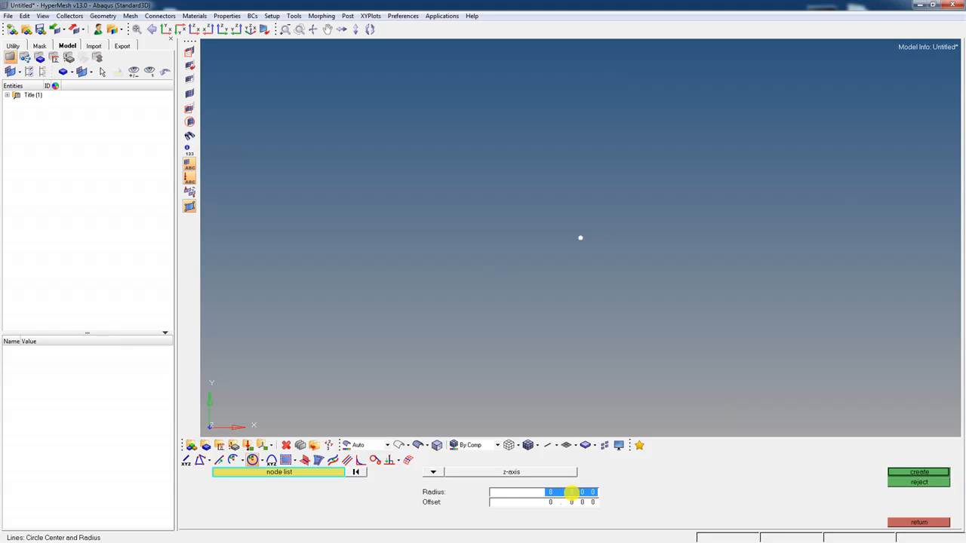
pyautogui.write('2')
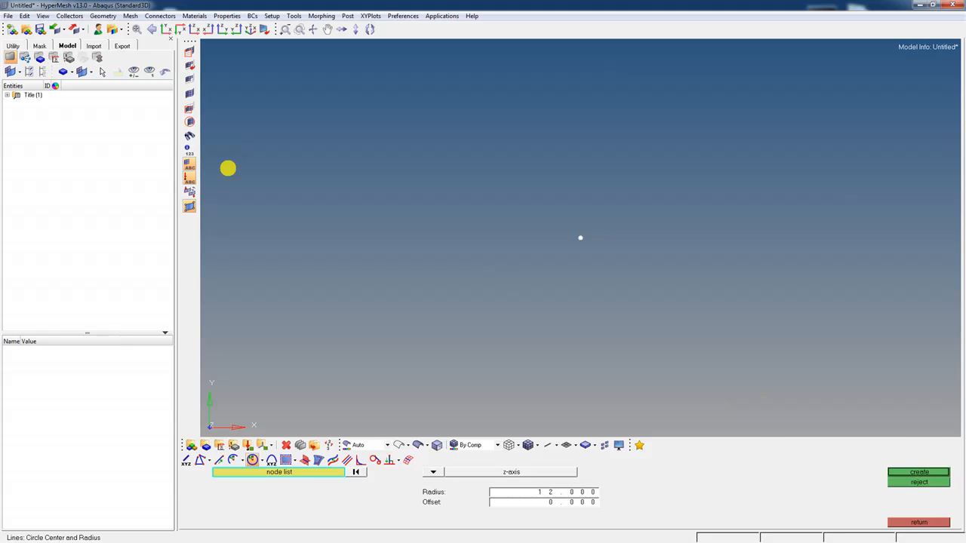
# Create a component named OD, color it red, and generate the prepared outer circle in it
pyautogui.rightClick(91, 114)
pyautogui.moveTo(121, 119)
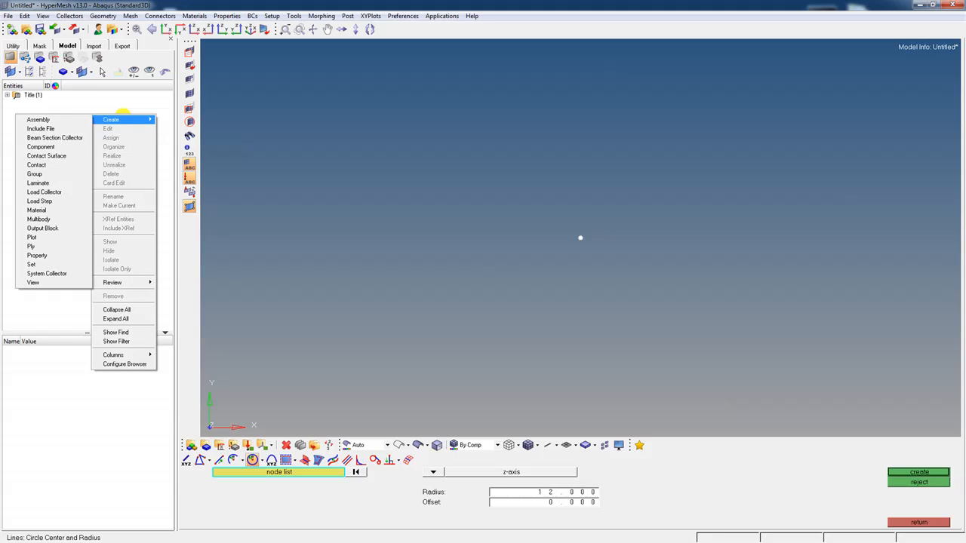
pyautogui.click(40, 146)
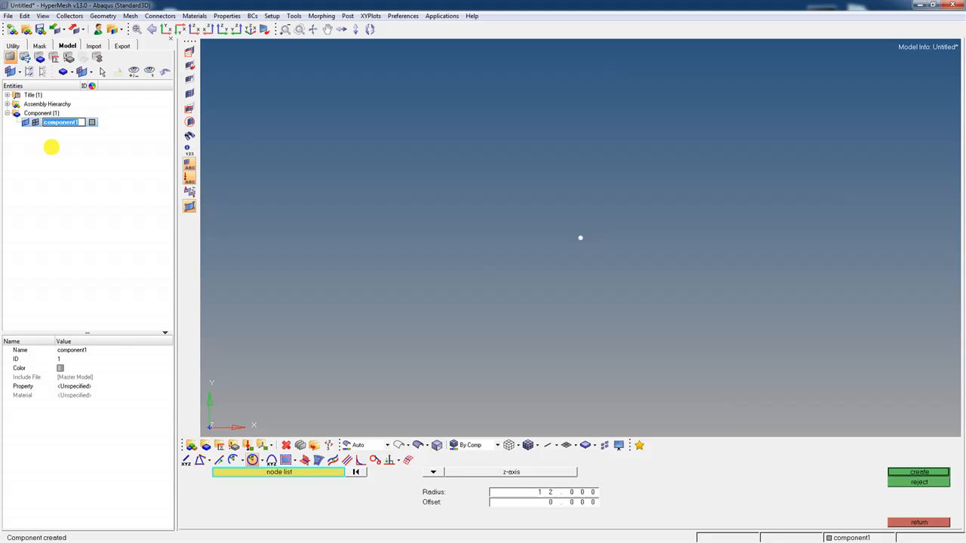
pyautogui.write('0D')
pyautogui.press('Return')
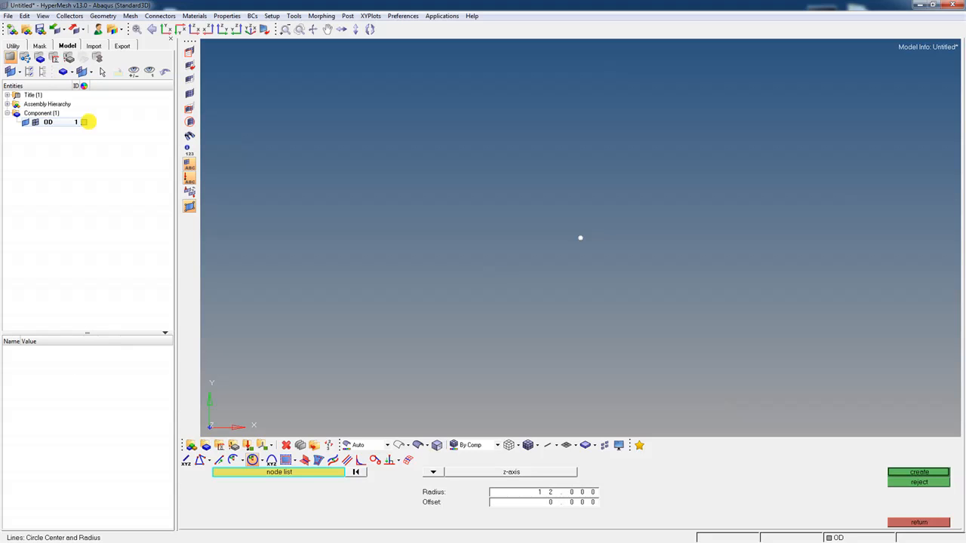
pyautogui.click(87, 121)
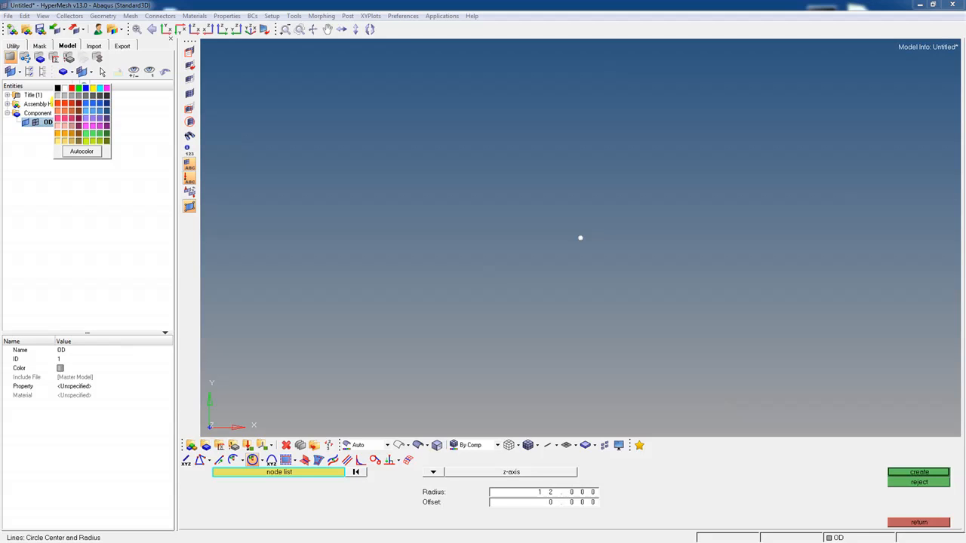
pyautogui.click(59, 102)
pyautogui.click(913, 471)
pyautogui.click(139, 28)
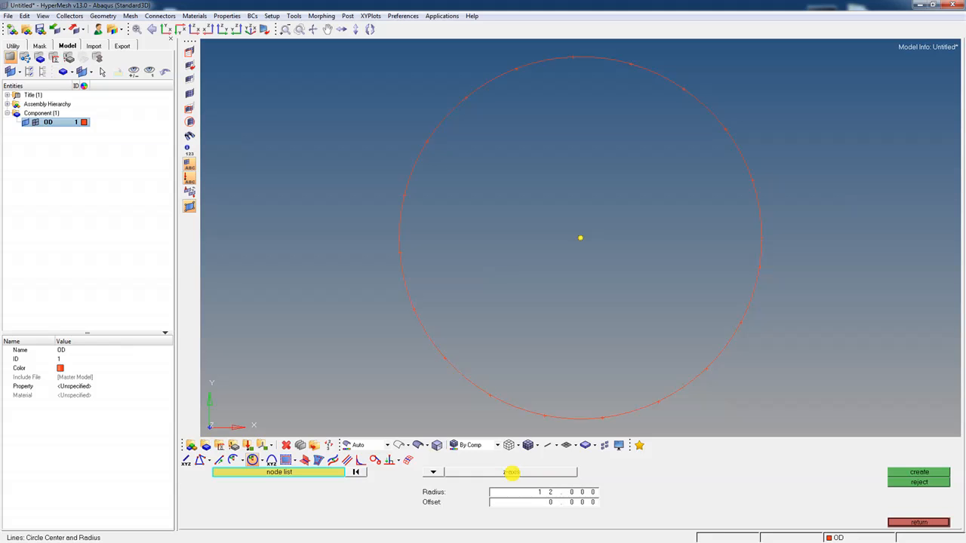
# Create a second component named ID and color it light yellow
pyautogui.rightClick(92, 151)
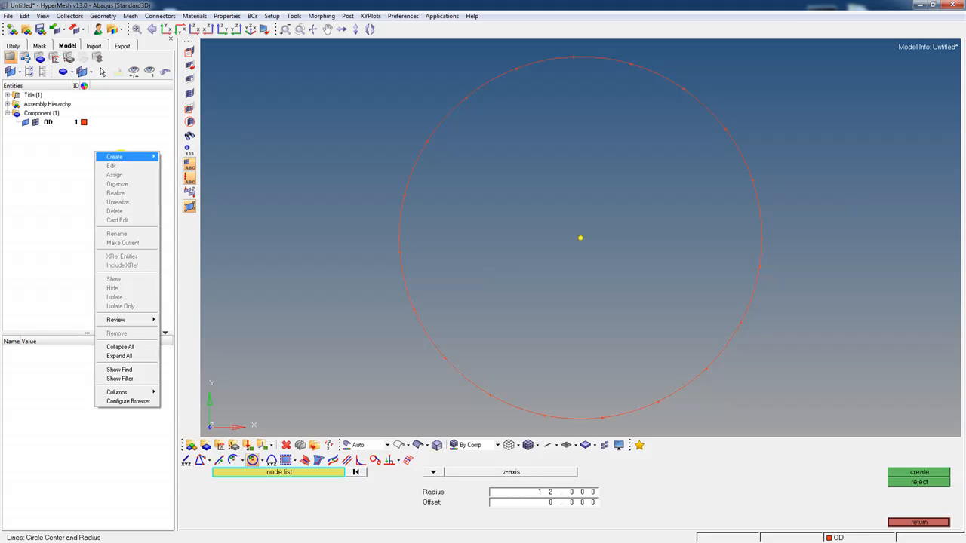
pyautogui.moveTo(114, 157)
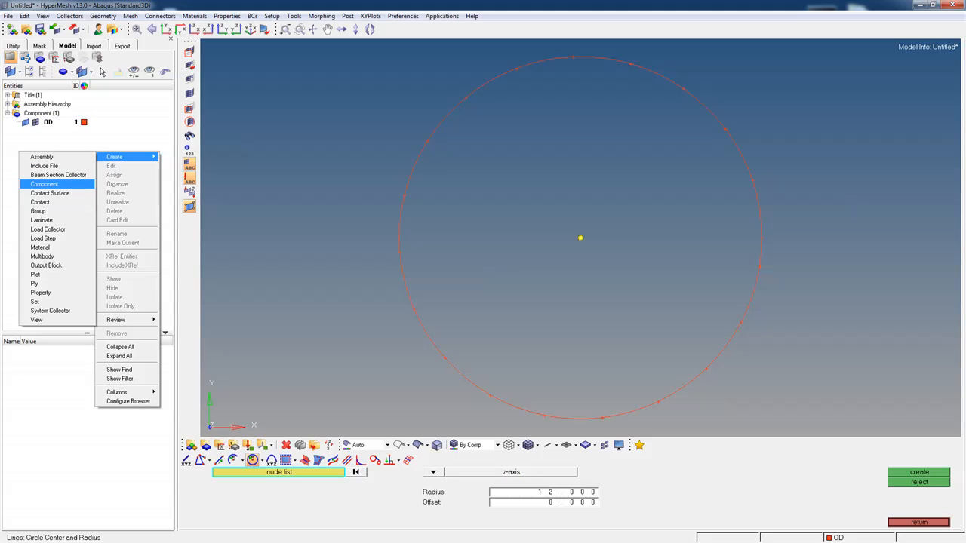
pyautogui.click(60, 184)
pyautogui.write('ID')
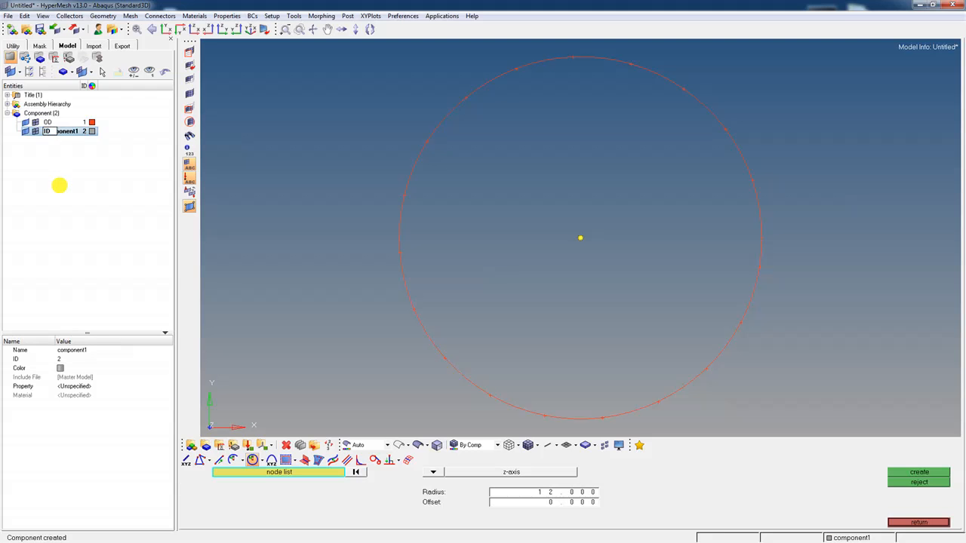
pyautogui.press('Return')
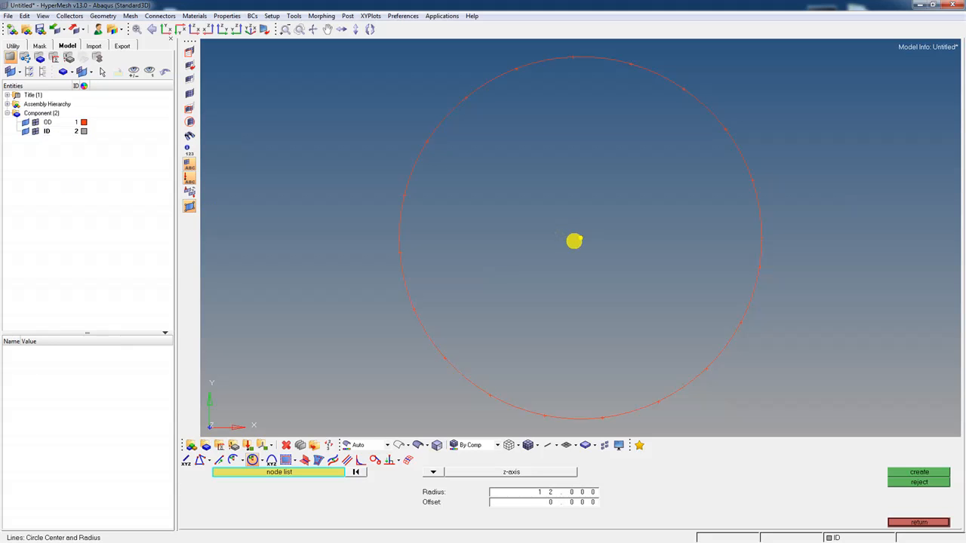
pyautogui.click(84, 131)
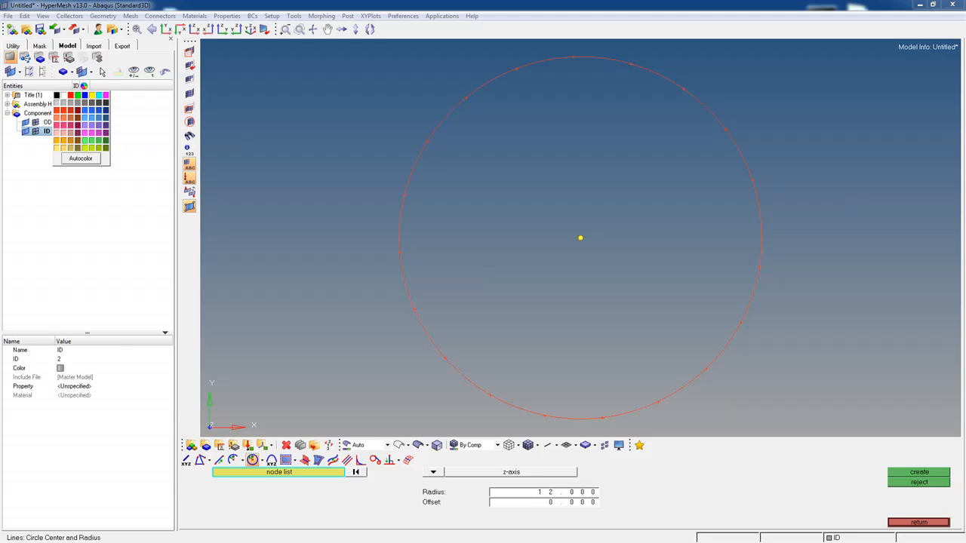
pyautogui.click(64, 148)
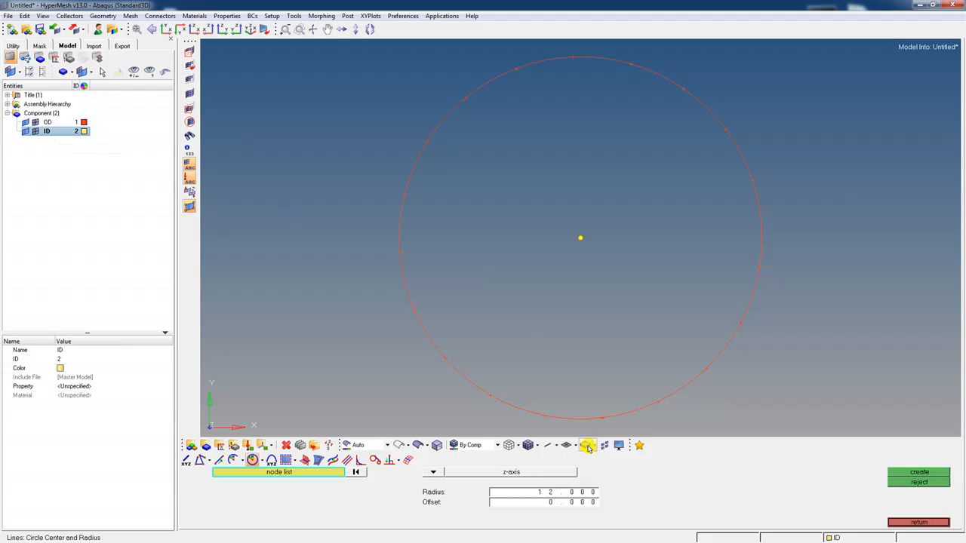
# Create the inner circle in the ID component around the origin node, with a radius of 10.875 normal to the z-axis
pyautogui.click(543, 491)
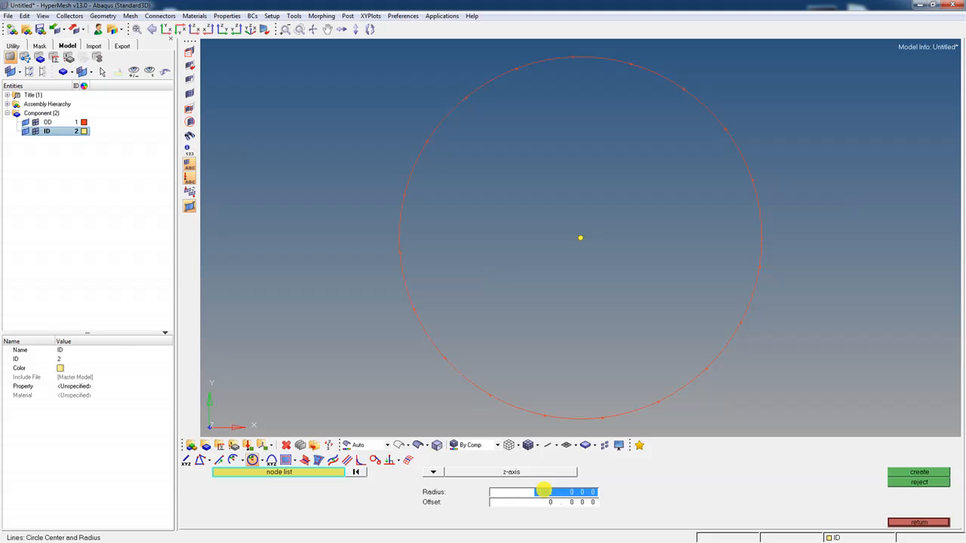
pyautogui.write('10')
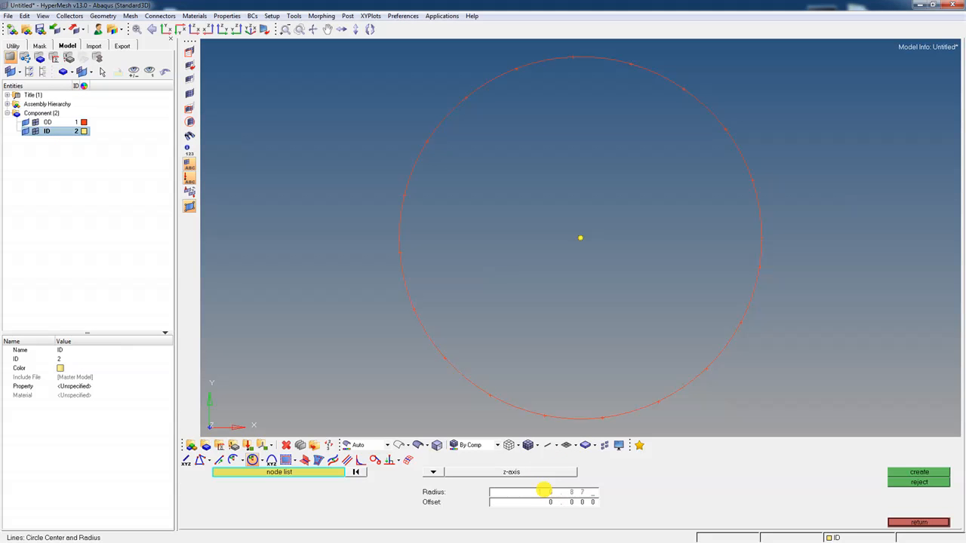
pyautogui.write('.875')
pyautogui.click(907, 470)
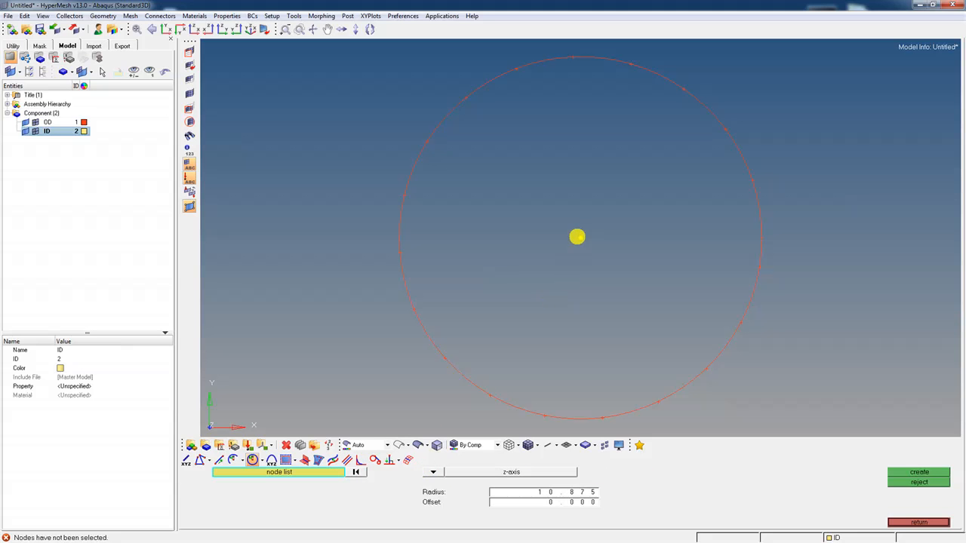
pyautogui.click(580, 239)
pyautogui.click(913, 471)
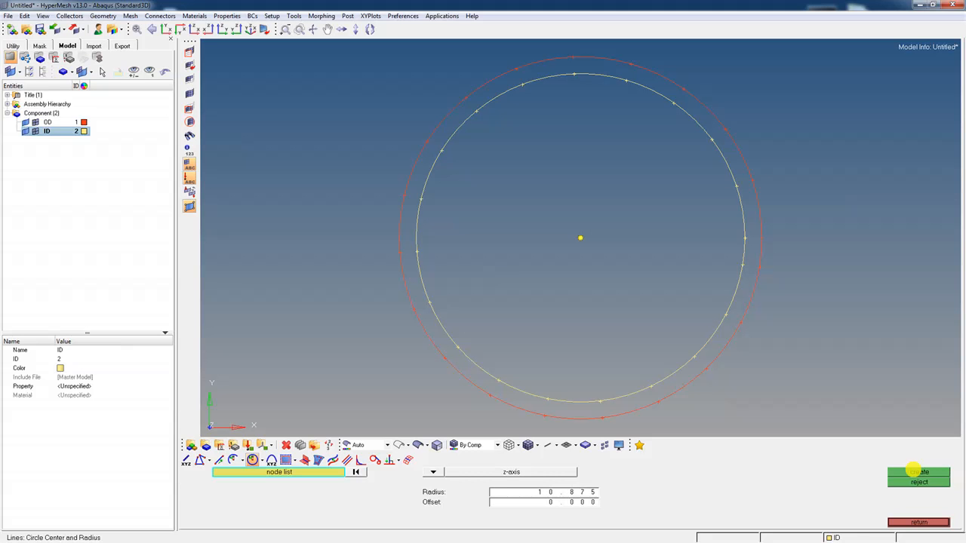
pyautogui.click(926, 522)
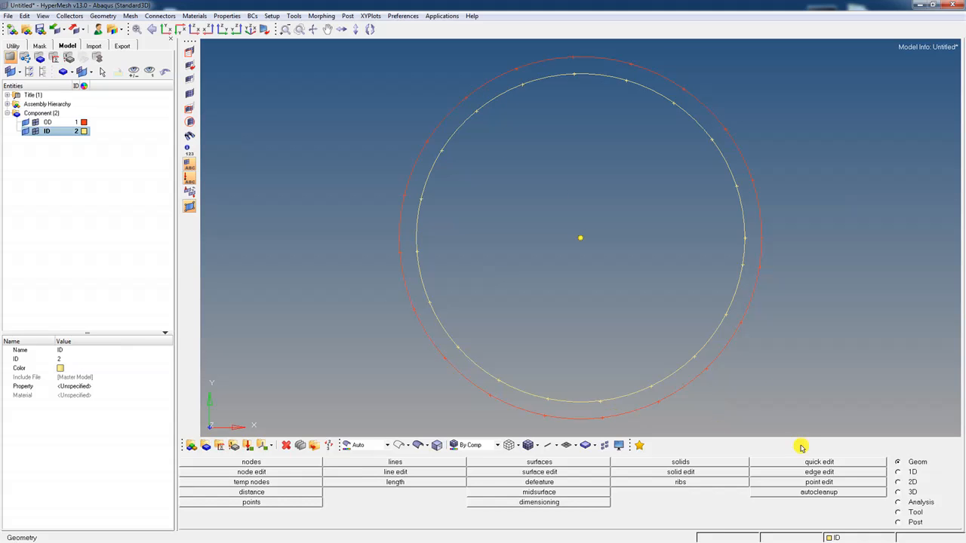
# Create a third component named xsection and color it green
pyautogui.rightClick(62, 153)
pyautogui.moveTo(83, 160)
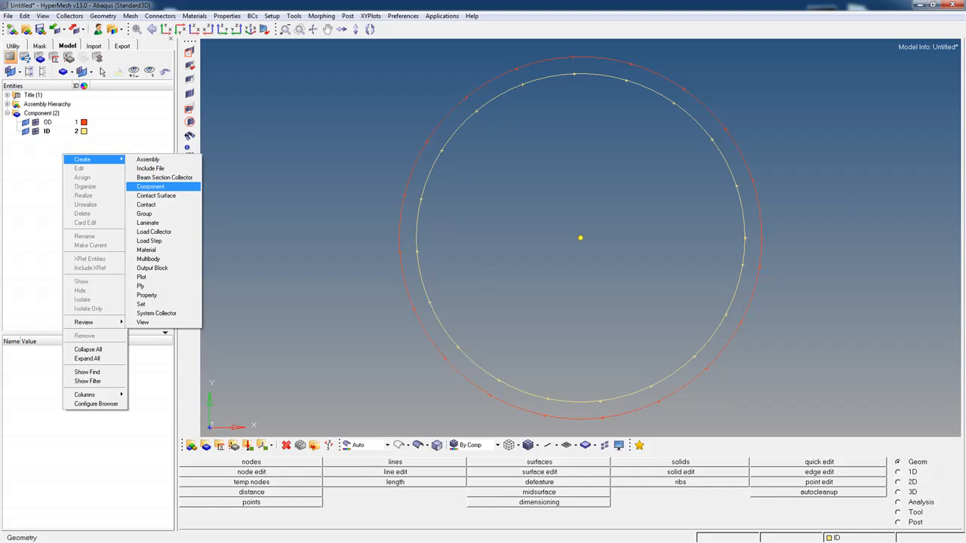
pyautogui.click(150, 187)
pyautogui.write('xsection')
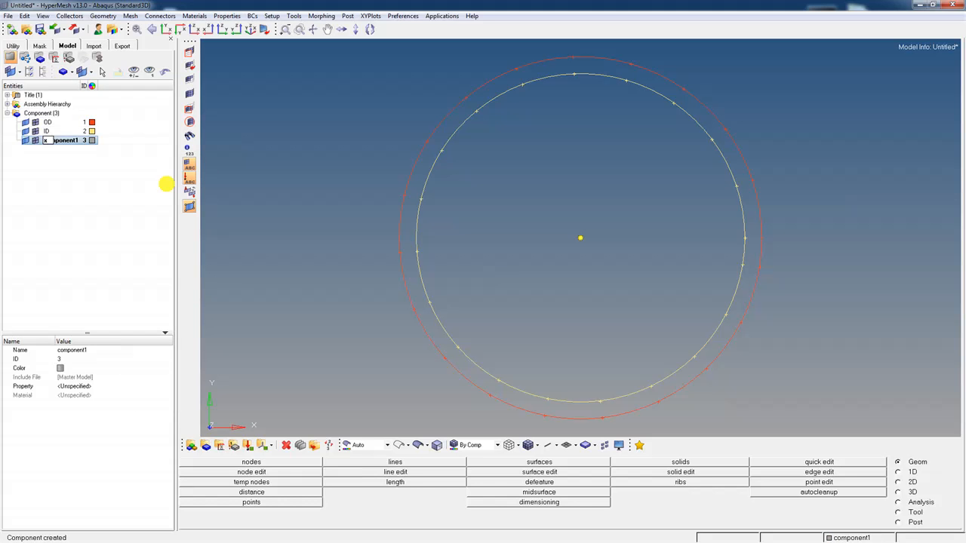
pyautogui.press('BackSpace')
pyautogui.press('BackSpace')
pyautogui.press('BackSpace')
pyautogui.press('BackSpace')
pyautogui.write('tion')
pyautogui.click(82, 140)
pyautogui.click(83, 140)
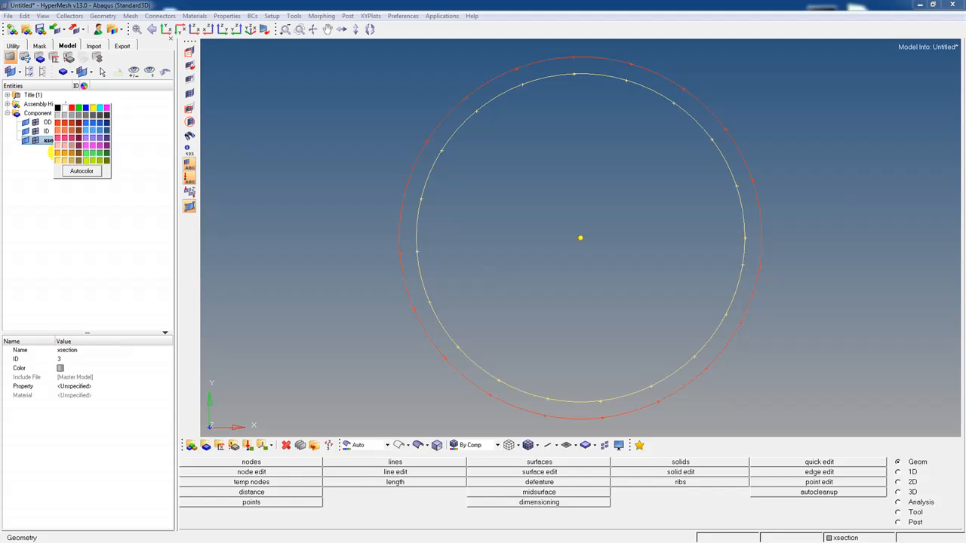
pyautogui.click(85, 152)
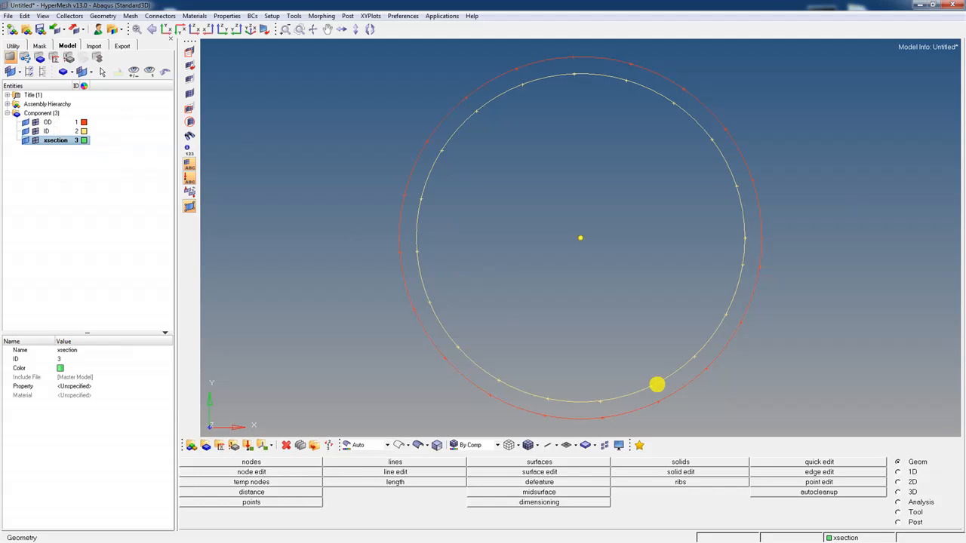
# Create a ruled mesh without a surface between the inner circle and the outer circle in the xsection component
pyautogui.click(898, 482)
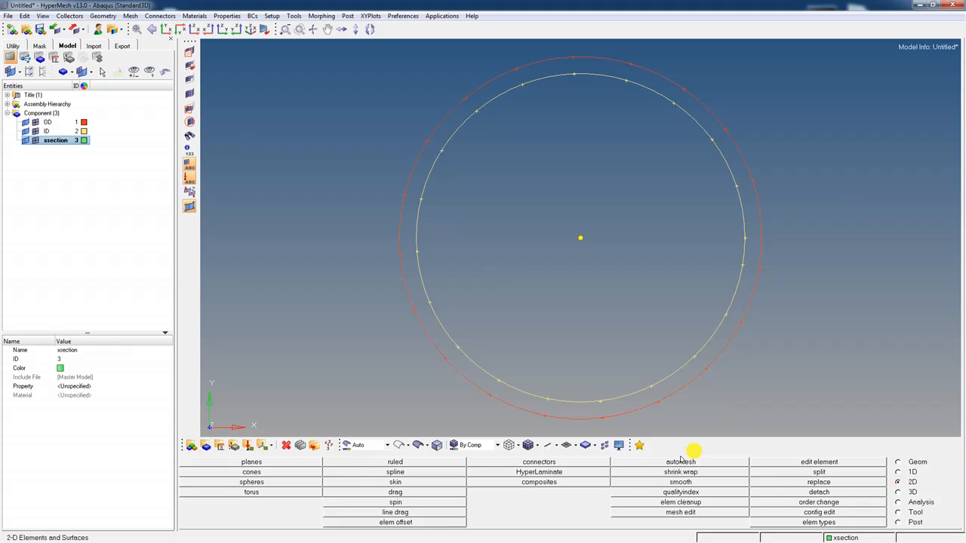
pyautogui.click(395, 462)
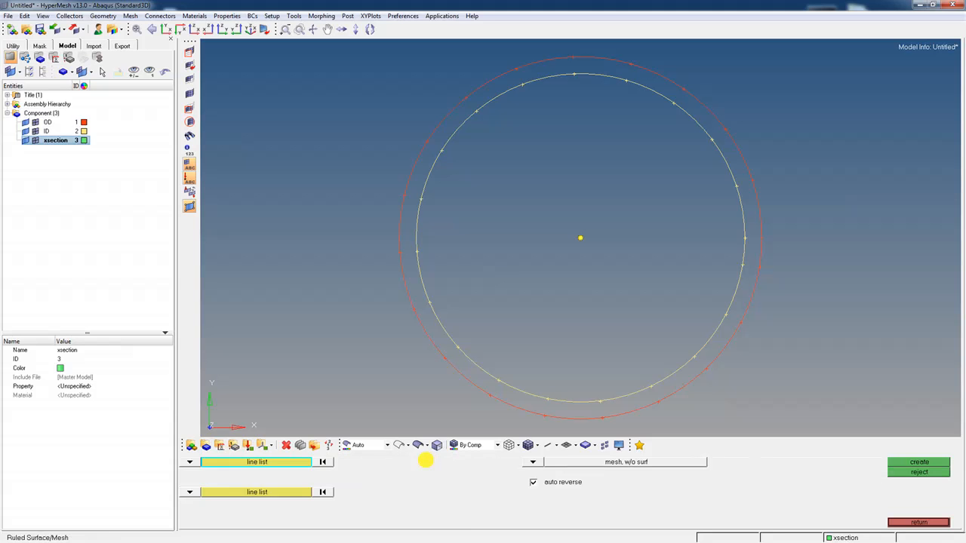
pyautogui.click(416, 292)
pyautogui.click(276, 492)
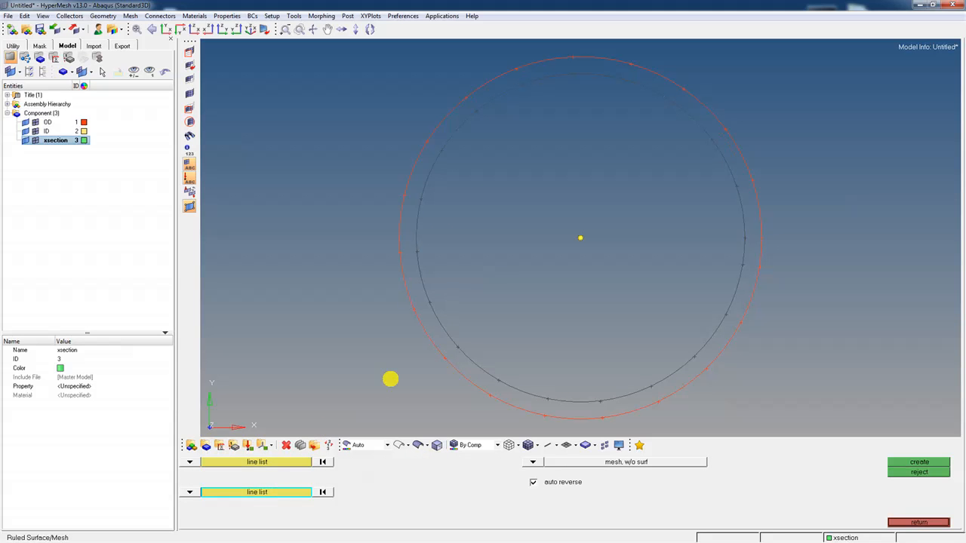
pyautogui.click(425, 337)
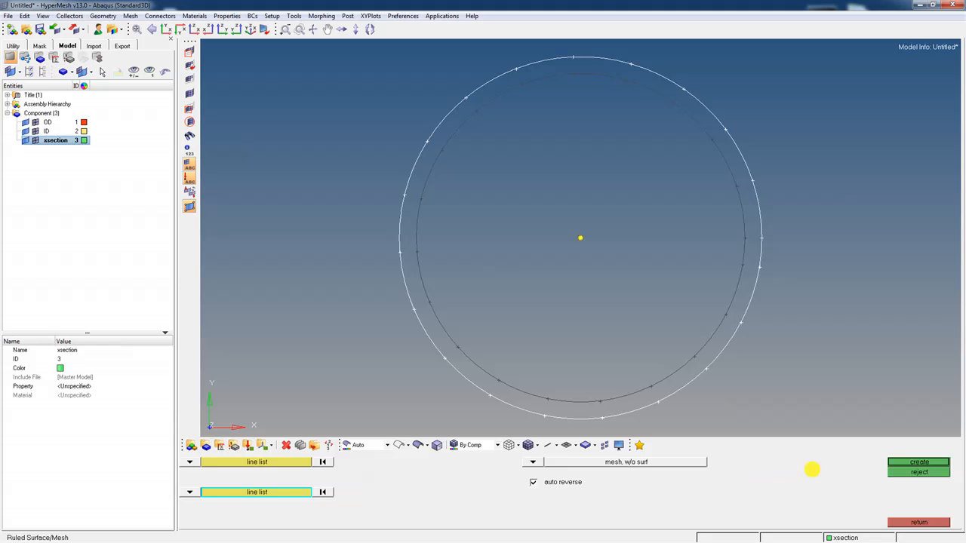
pyautogui.click(898, 462)
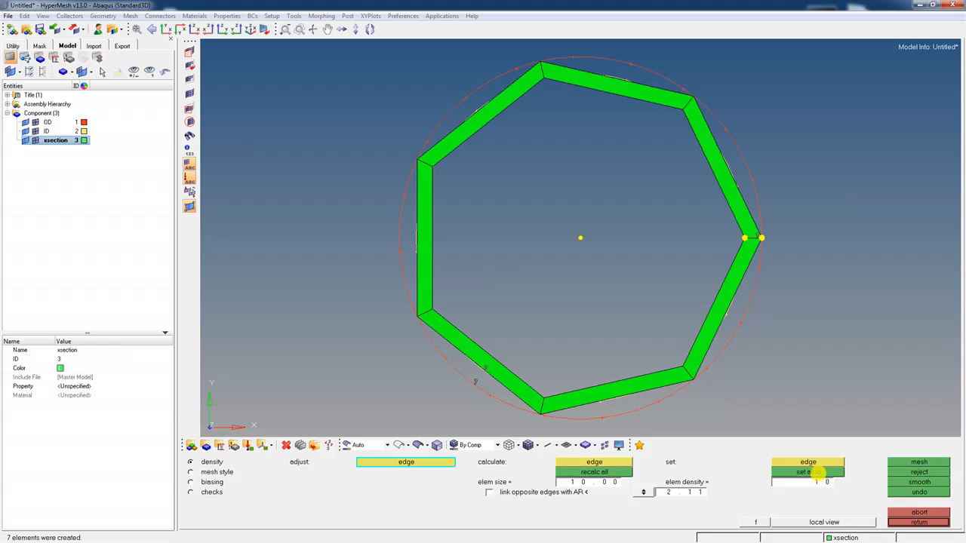
# Set all edge densities to 72 and remesh the ring between the two circles
pyautogui.click(821, 483)
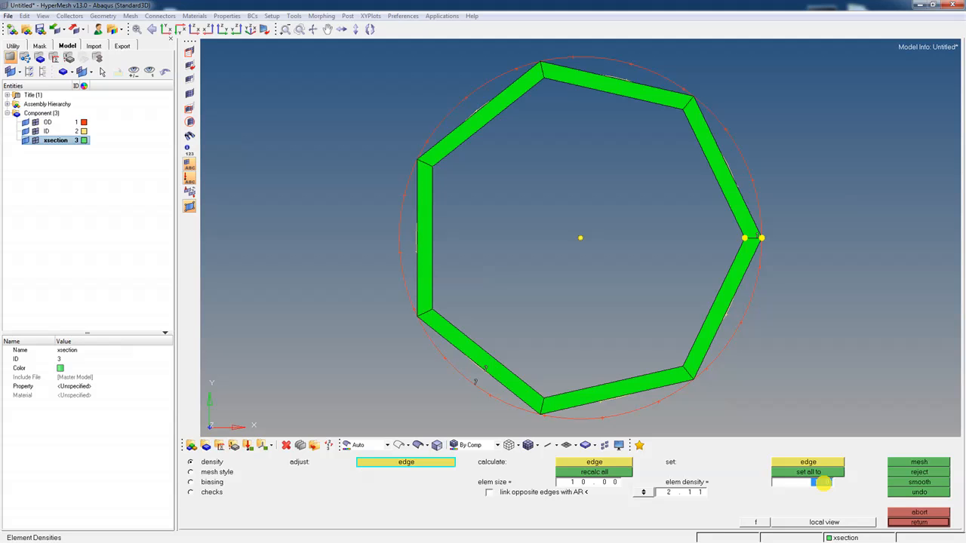
pyautogui.press('BackSpace')
pyautogui.write('72')
pyautogui.click(815, 472)
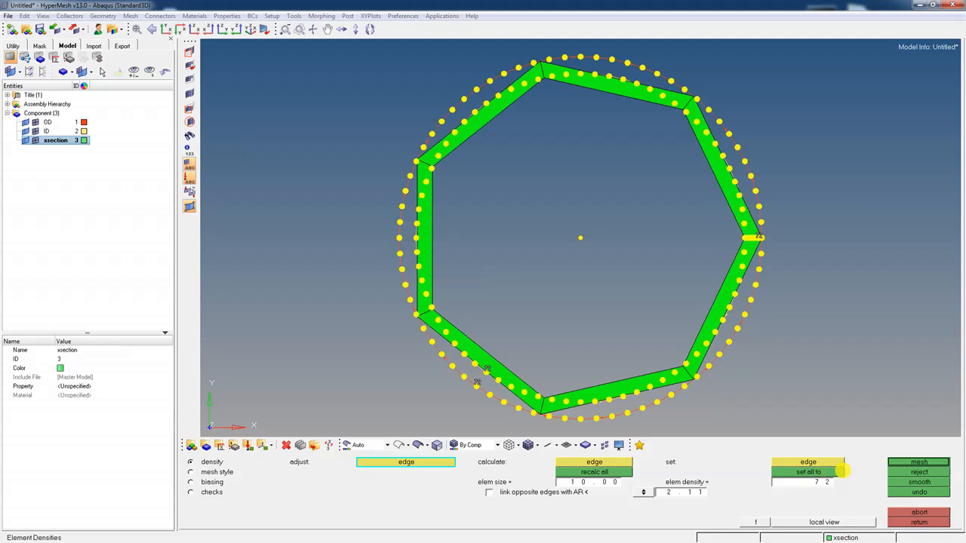
pyautogui.click(919, 462)
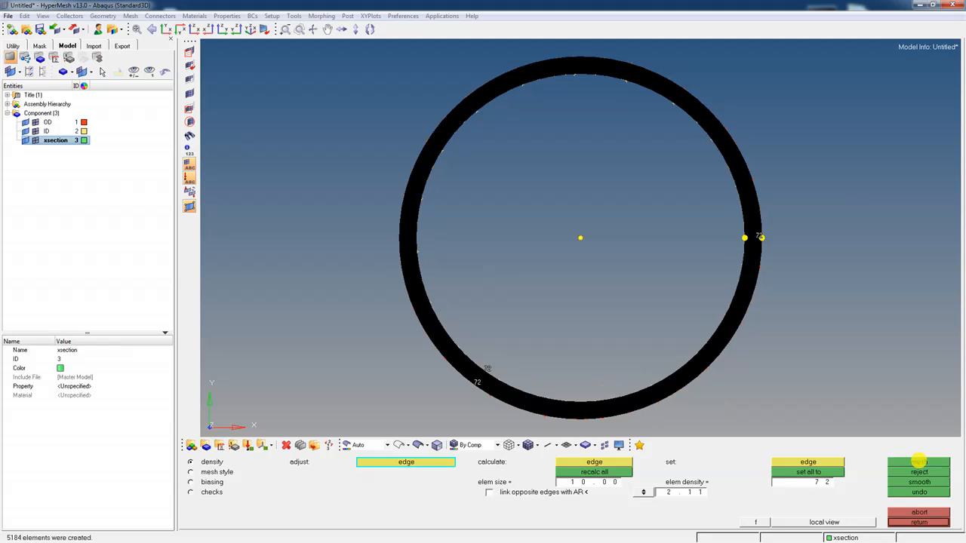
# Display the ring's elements as wireframe and examine the mesh across the wall thickness, ending in the full XY view
pyautogui.click(510, 448)
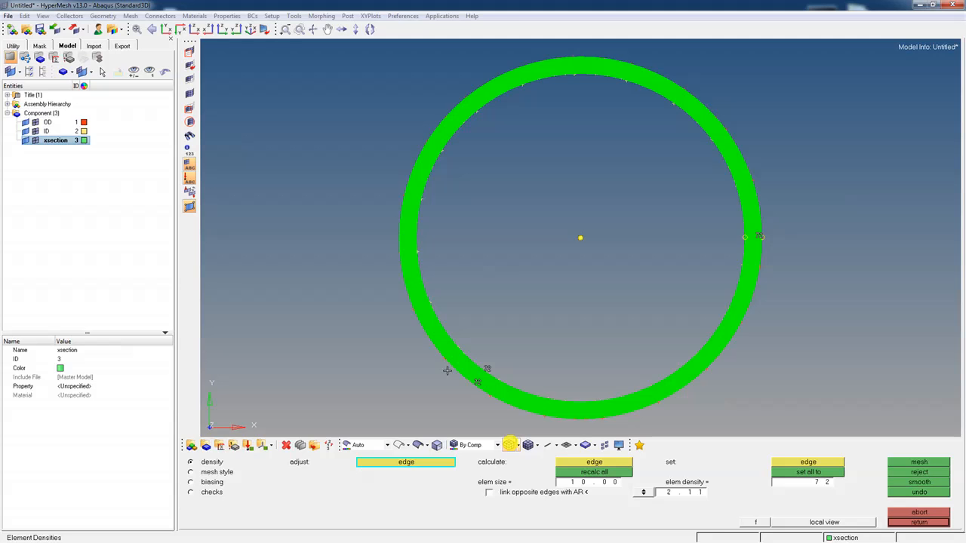
pyautogui.click(298, 29)
pyautogui.moveTo(414, 158); pyautogui.dragTo(408, 130)
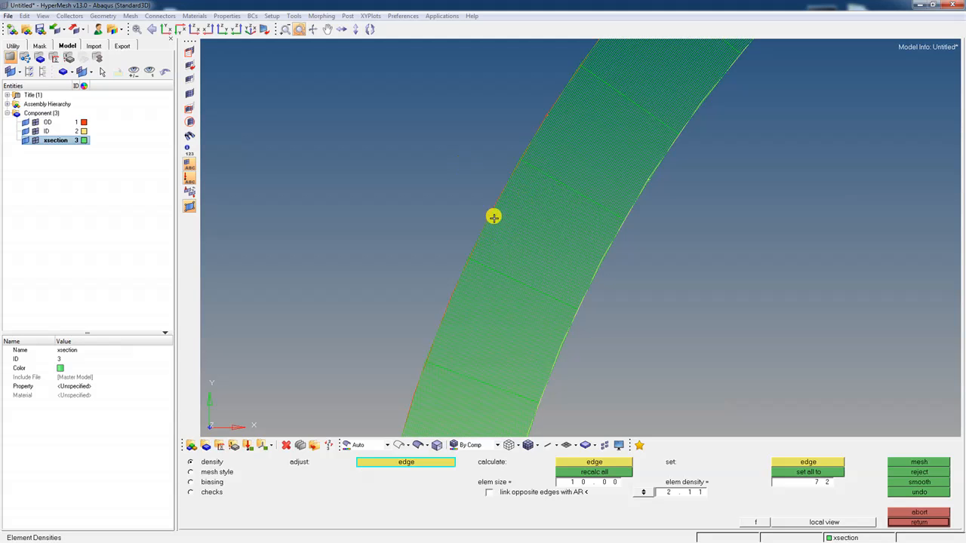
pyautogui.click(313, 34)
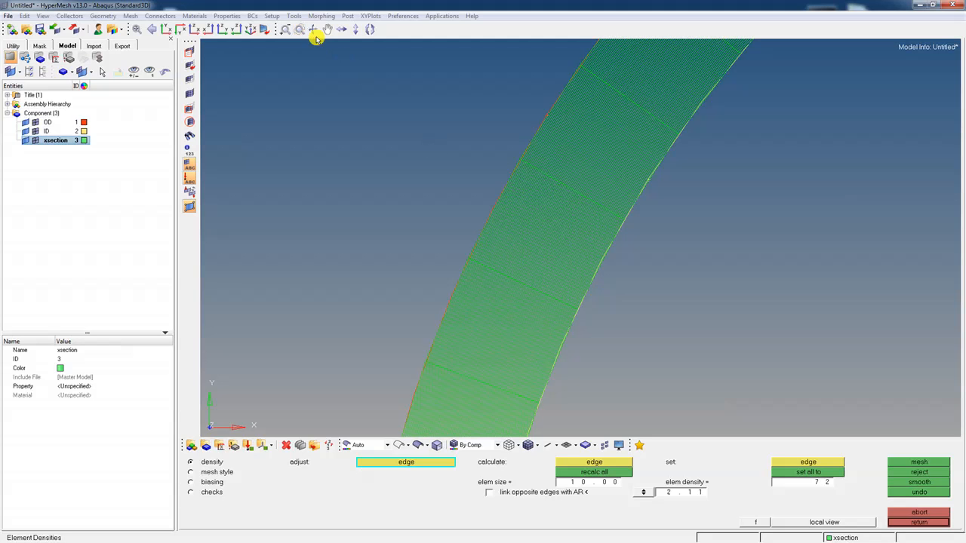
pyautogui.click(168, 30)
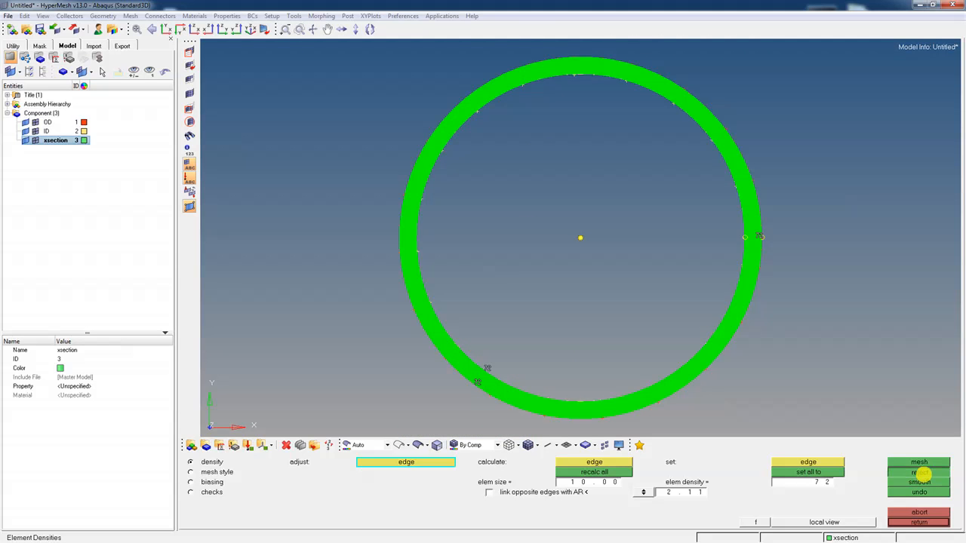
# Reject the ring mesh and reset all edge densities to 10
pyautogui.click(922, 472)
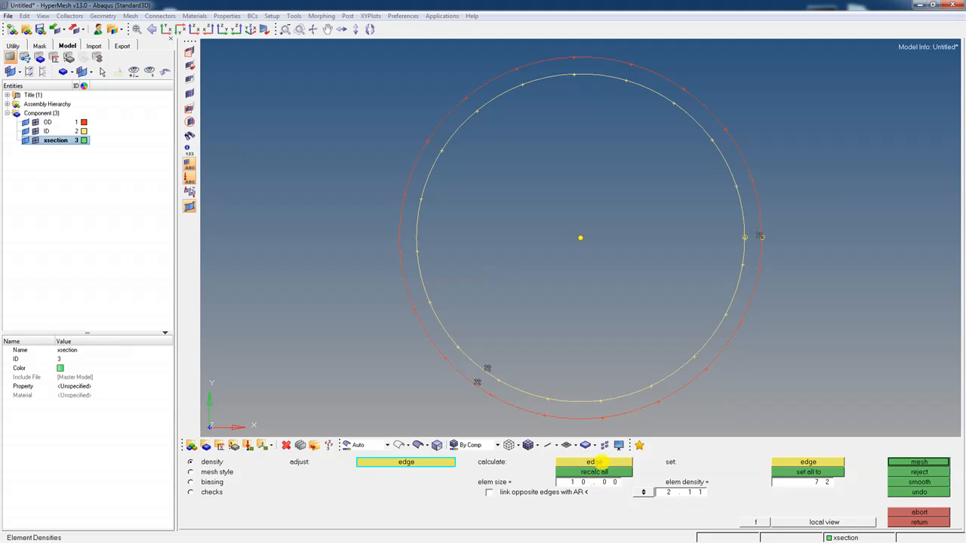
pyautogui.click(595, 461)
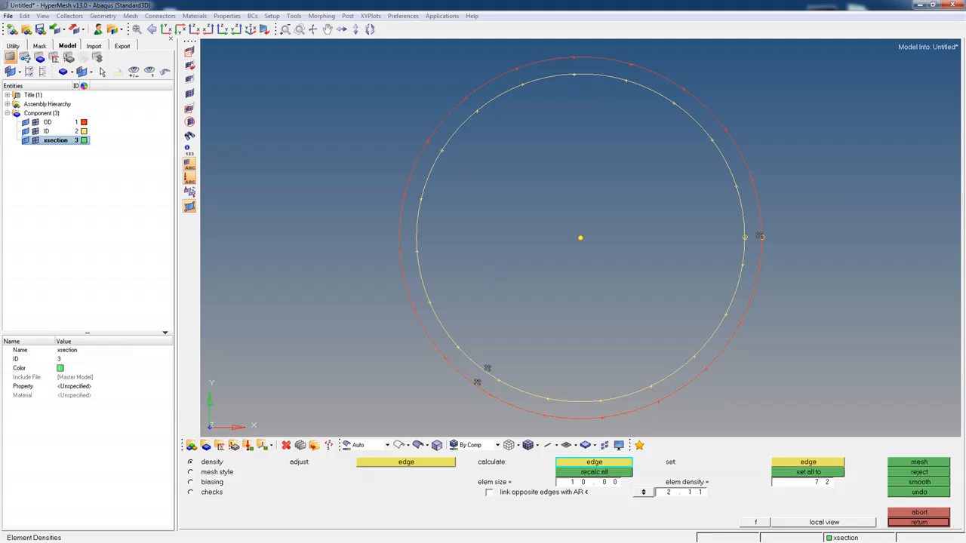
pyautogui.click(759, 236)
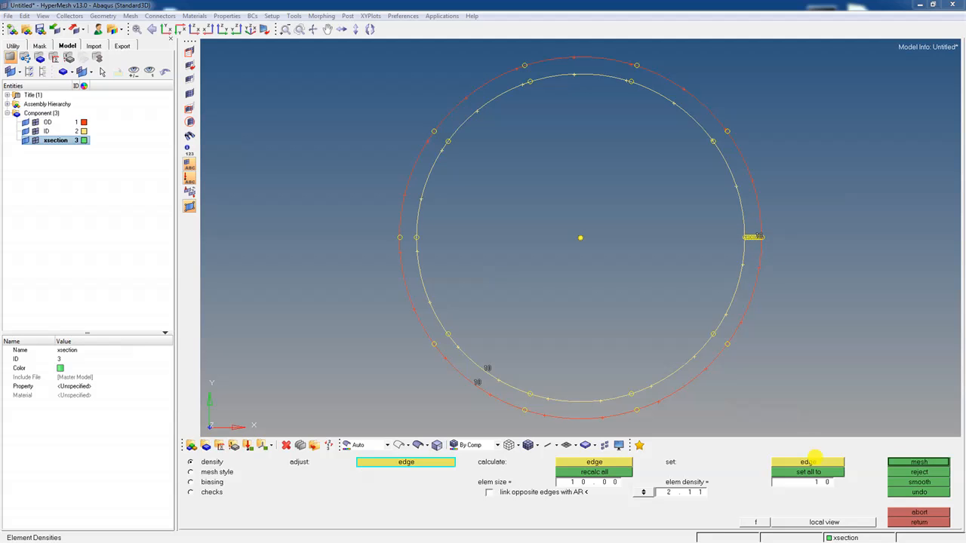
# Set the density of the short radial edge across the pipe wall to 4
pyautogui.click(821, 482)
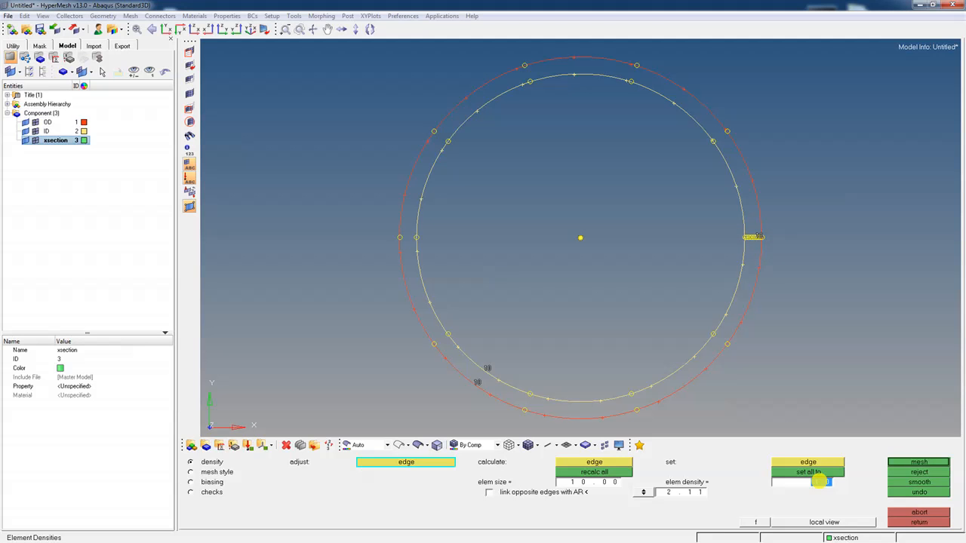
pyautogui.press('BackSpace')
pyautogui.write('4')
pyautogui.click(755, 237)
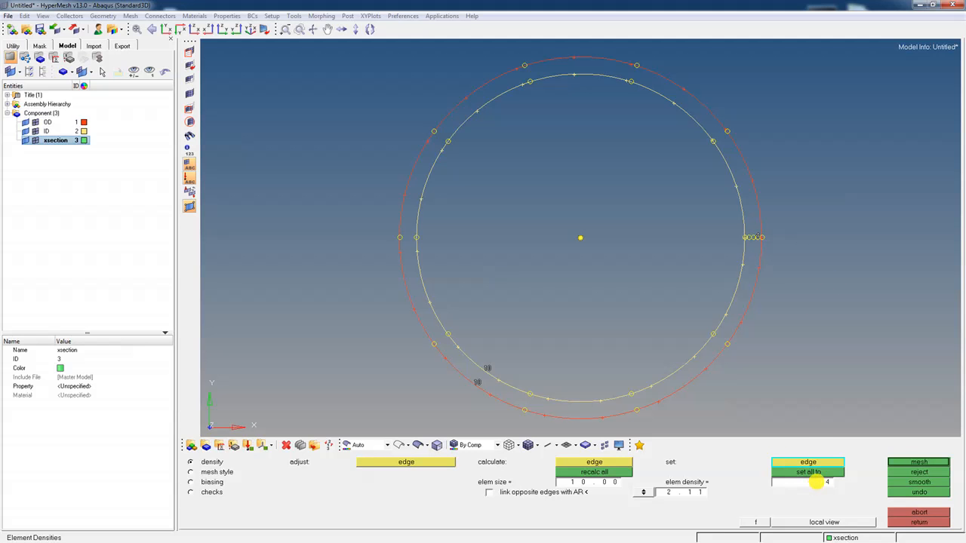
# Set the density of the inner and outer circle edges to 72 and mesh the ring
pyautogui.click(817, 483)
pyautogui.press('BackSpace')
pyautogui.click(483, 365)
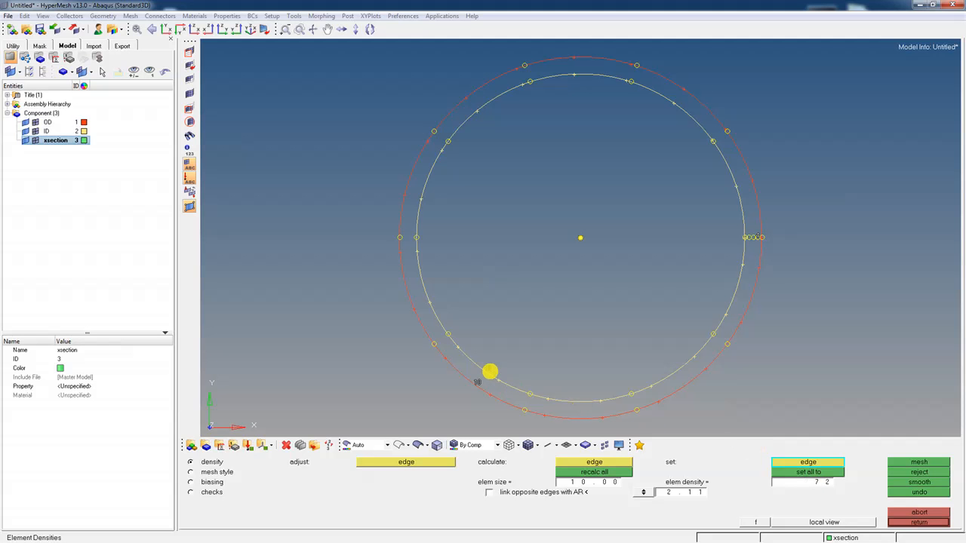
pyautogui.click(485, 372)
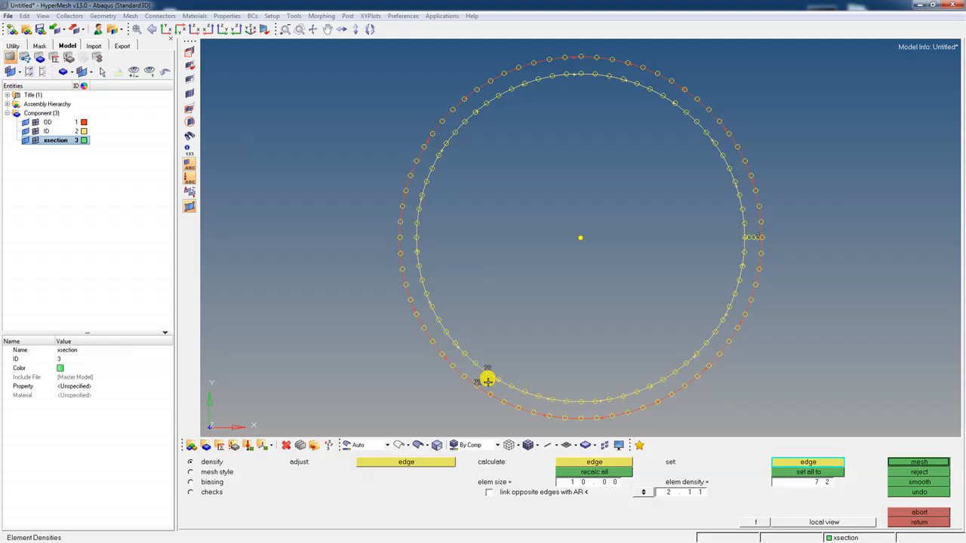
pyautogui.click(918, 462)
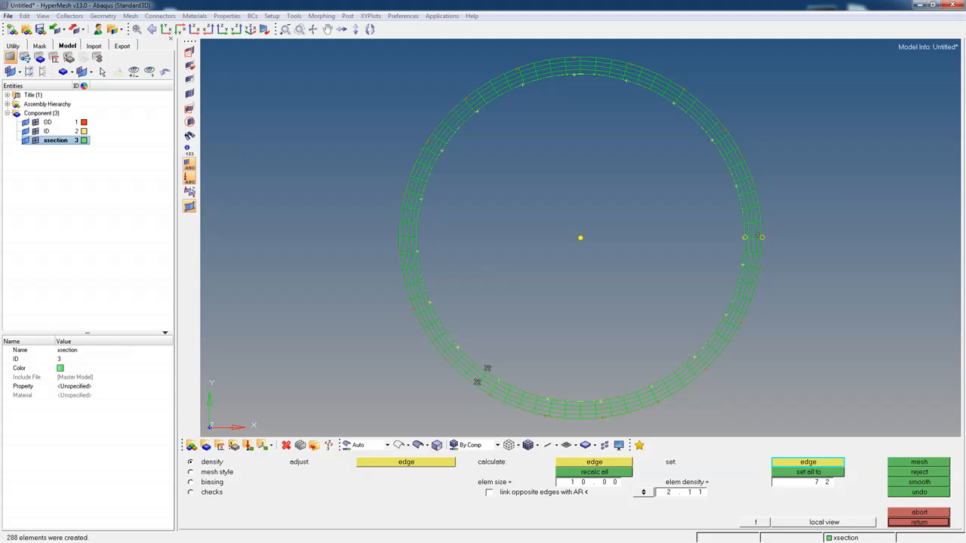
pyautogui.click(922, 523)
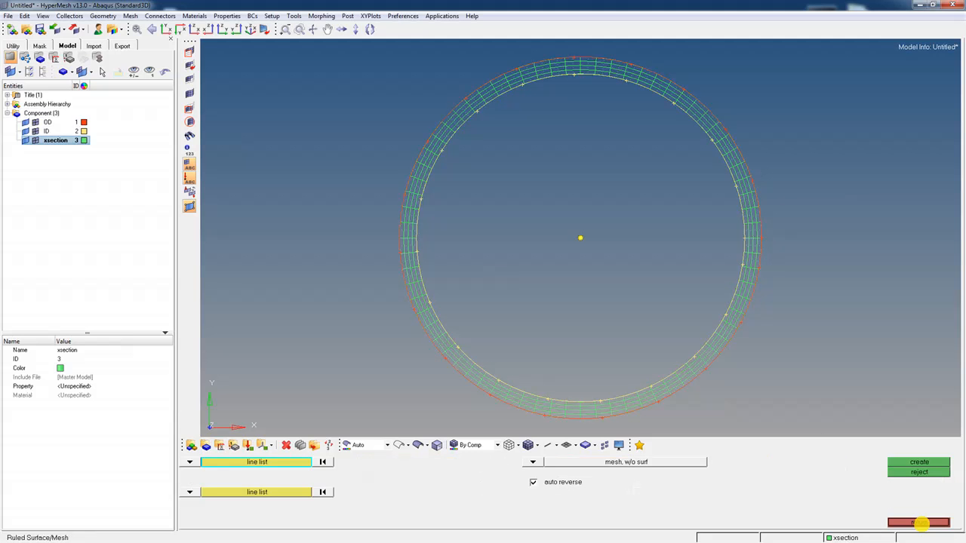
# Create a fourth component named pipe and color it cyan
pyautogui.rightClick(64, 170)
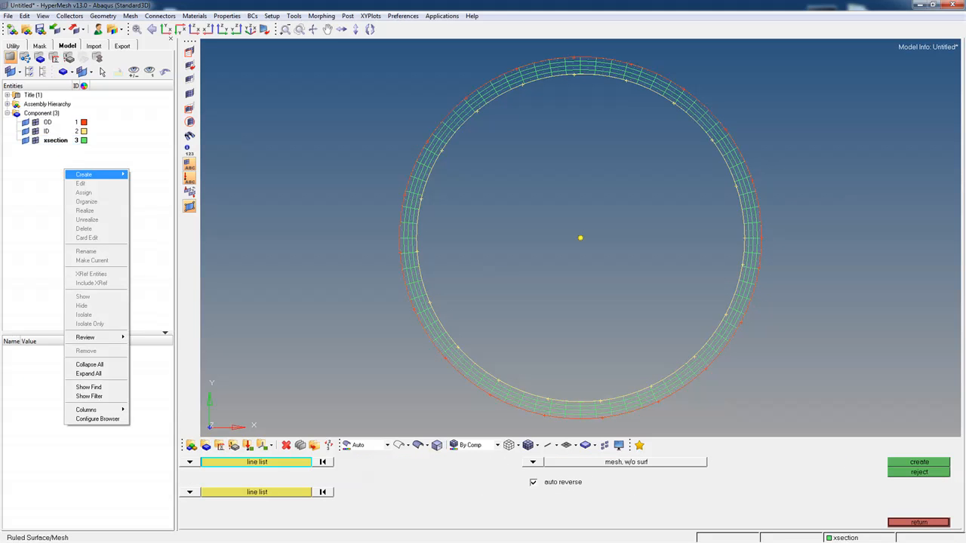
pyautogui.moveTo(85, 174)
pyautogui.click(155, 202)
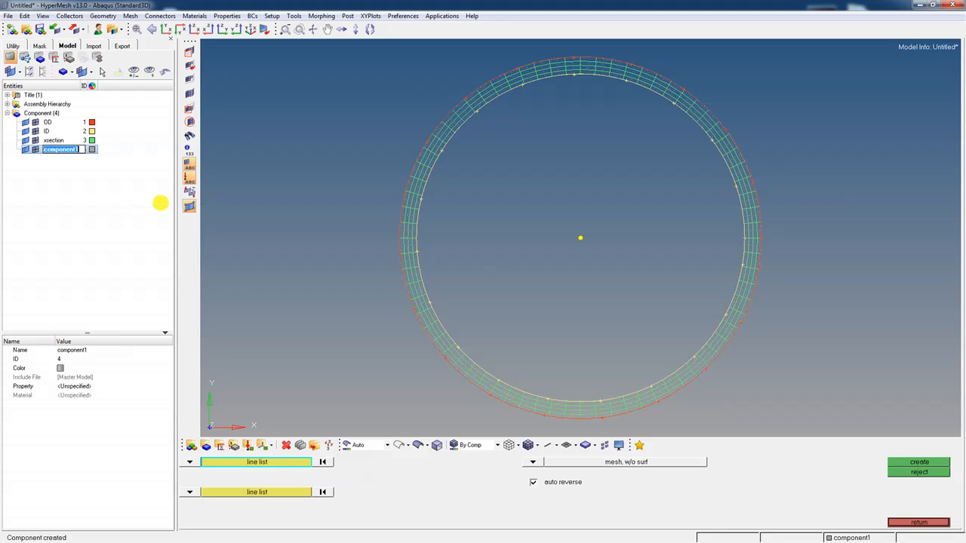
pyautogui.write('pipe')
pyautogui.click(93, 209)
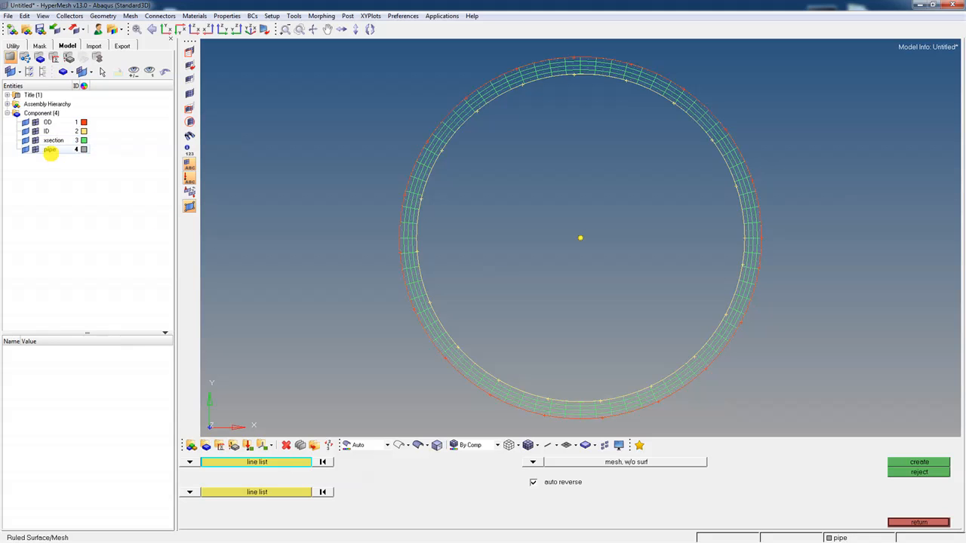
pyautogui.click(83, 150)
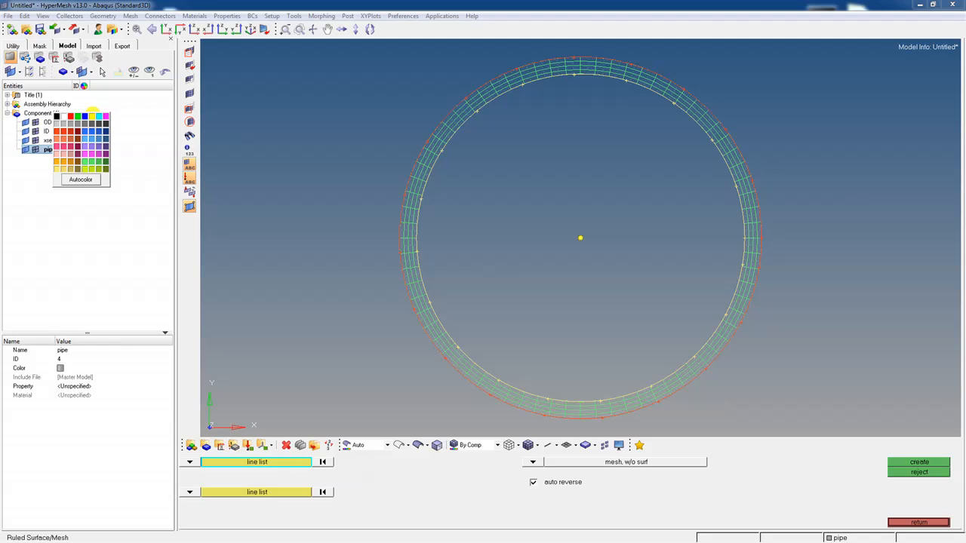
pyautogui.click(99, 115)
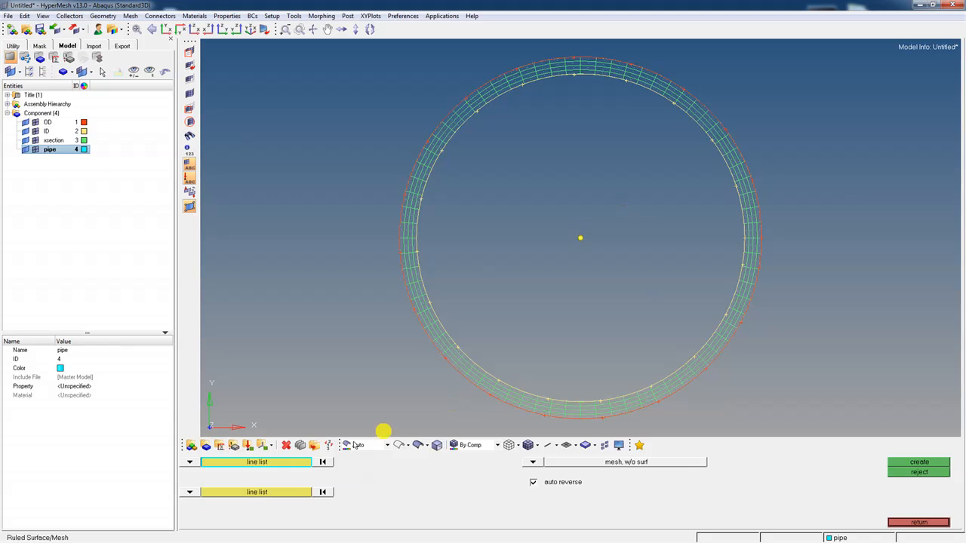
# Drag all displayed 2D elements 36 along the positive z-axis into 3D elements in the pipe component, with 18 on drag
pyautogui.click(909, 523)
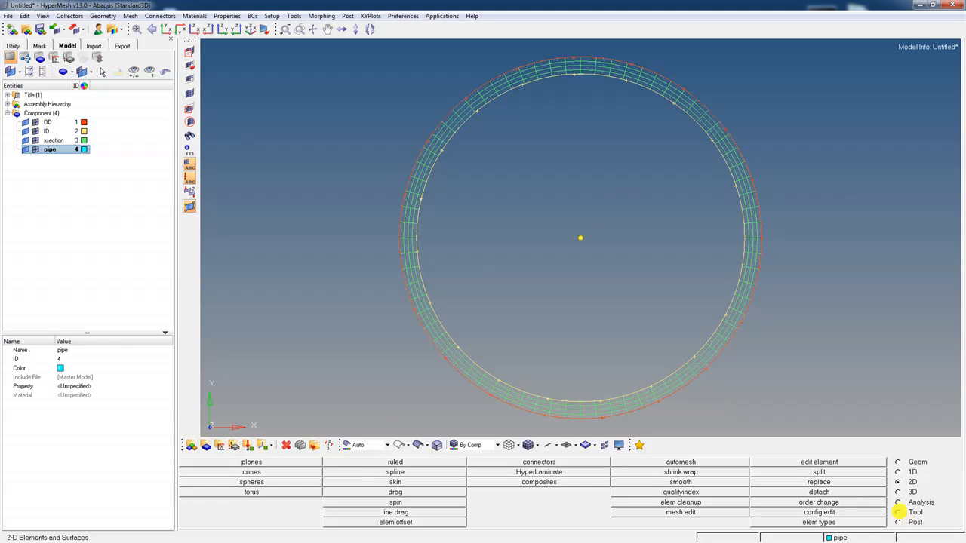
pyautogui.click(898, 492)
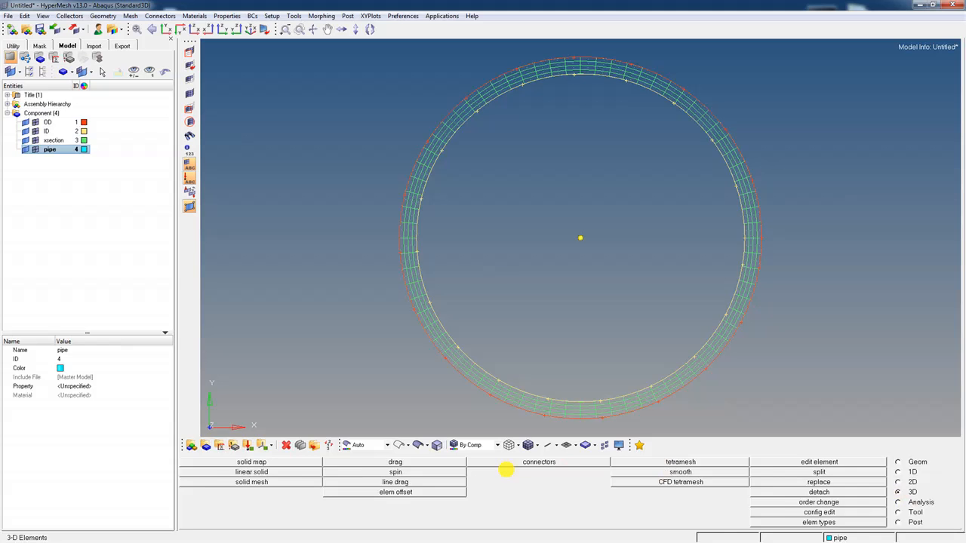
pyautogui.click(444, 462)
pyautogui.click(397, 471)
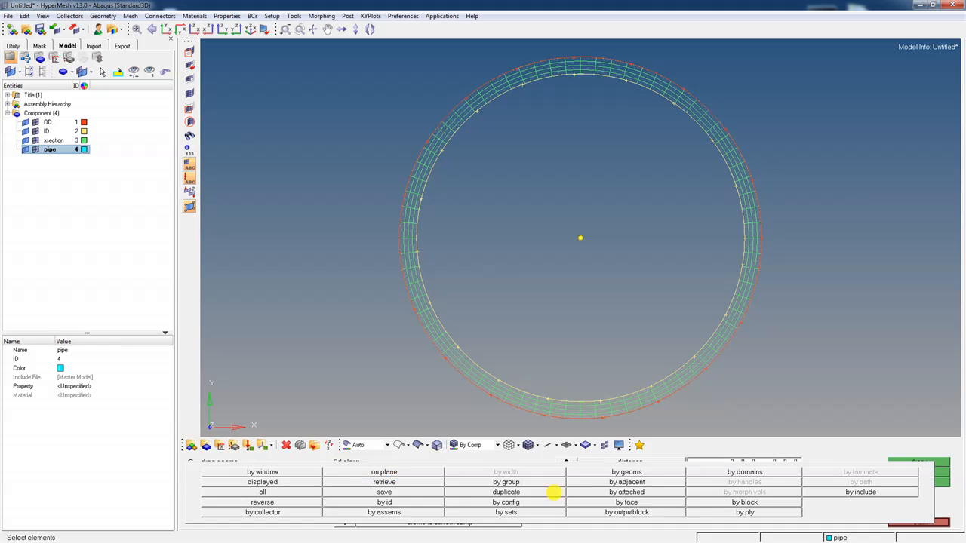
pyautogui.click(310, 482)
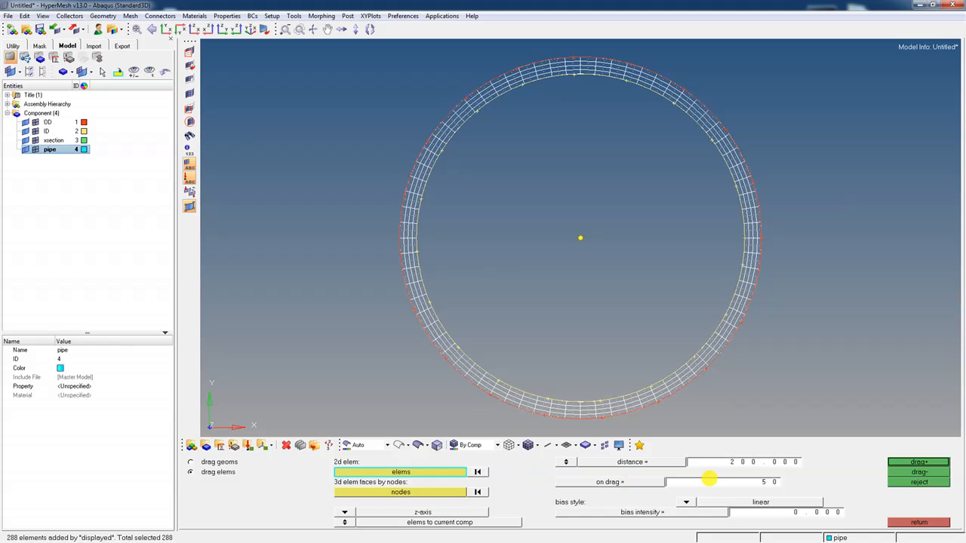
pyautogui.click(757, 463)
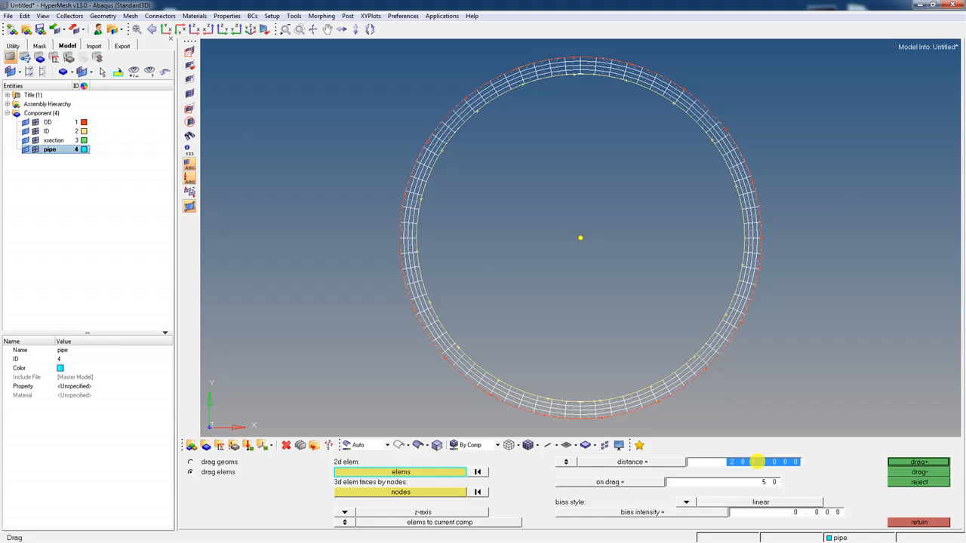
pyautogui.write('36')
pyautogui.press('Tab')
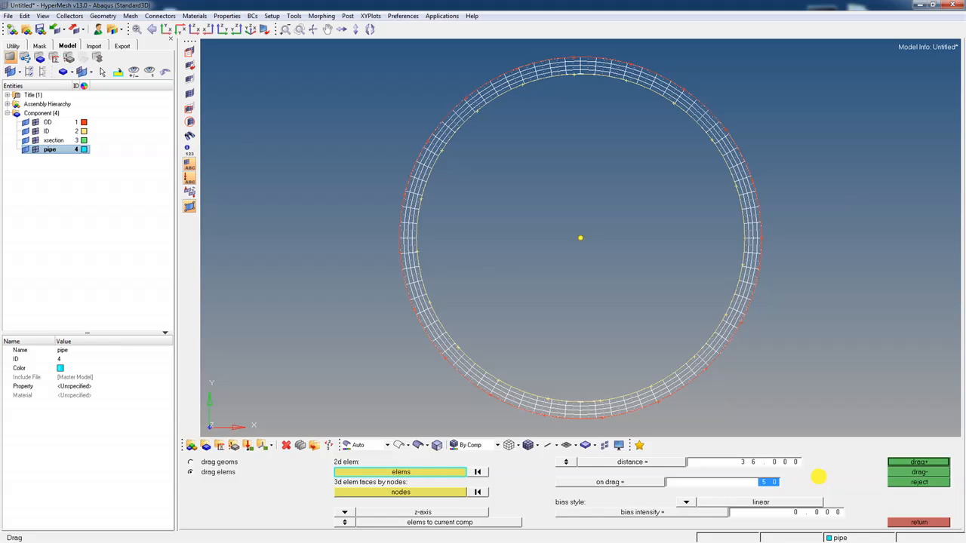
pyautogui.write('18')
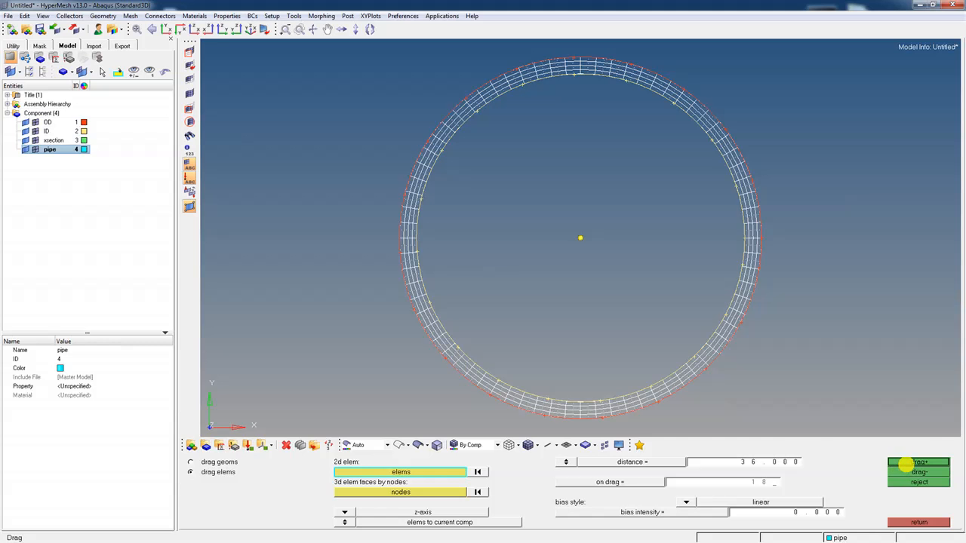
pyautogui.click(919, 462)
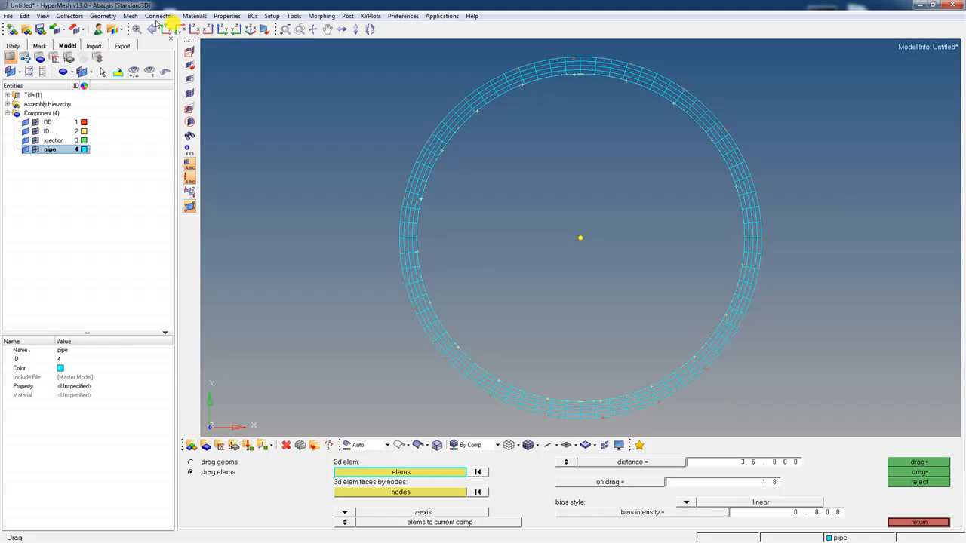
pyautogui.click(313, 29)
pyautogui.moveTo(355, 90); pyautogui.dragTo(649, 224)
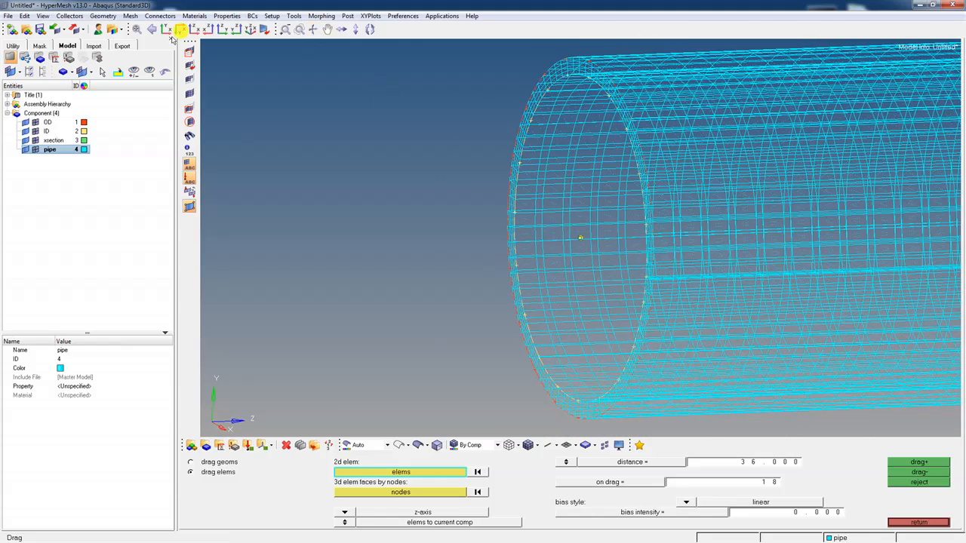
# Fit the pipe in the view, display it as shaded elements with mesh lines, and rotate it to inspect both ends
pyautogui.click(137, 28)
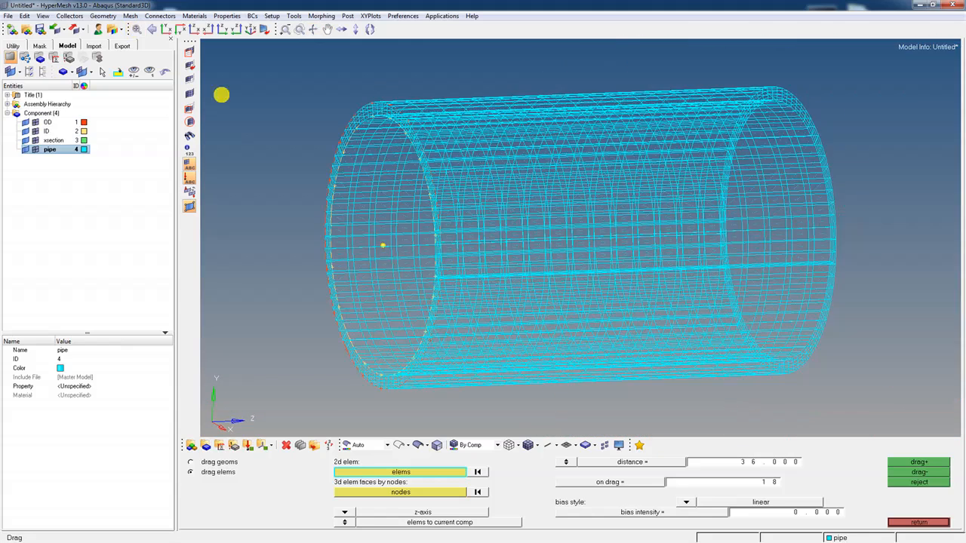
pyautogui.click(529, 445)
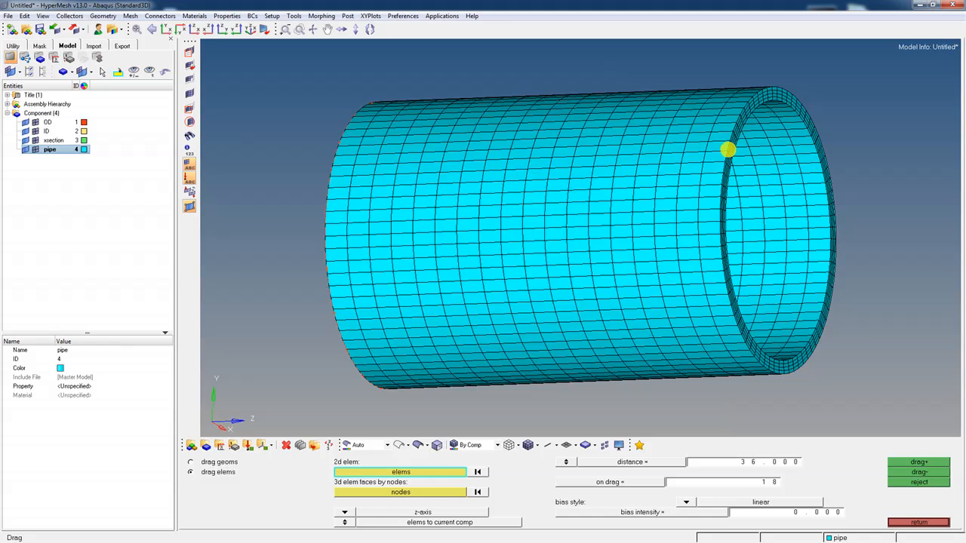
pyautogui.click(313, 29)
pyautogui.moveTo(718, 159); pyautogui.dragTo(664, 232)
pyautogui.moveTo(438, 174); pyautogui.dragTo(566, 220)
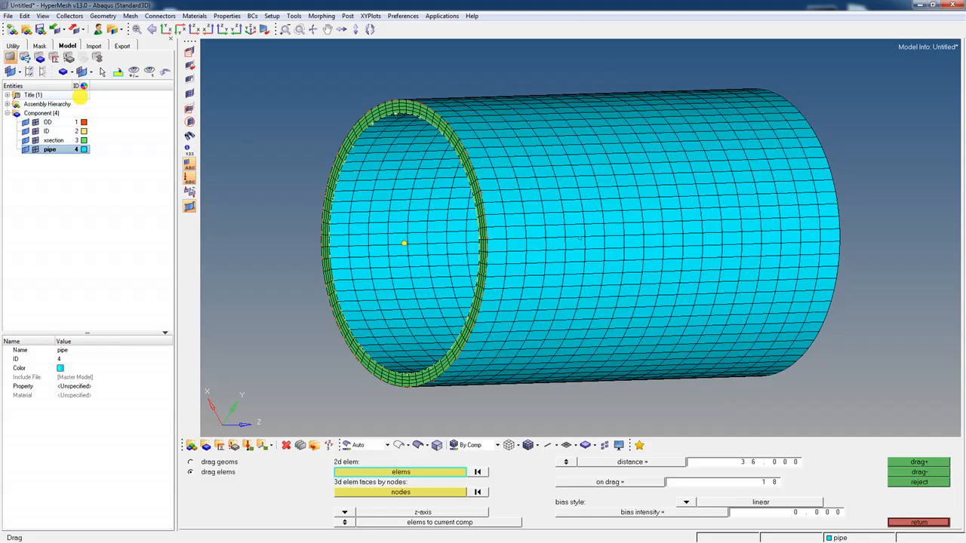
# Hide the OD, ID and xsection components so only the pipe component is displayed
pyautogui.click(36, 123)
pyautogui.click(36, 131)
pyautogui.click(35, 141)
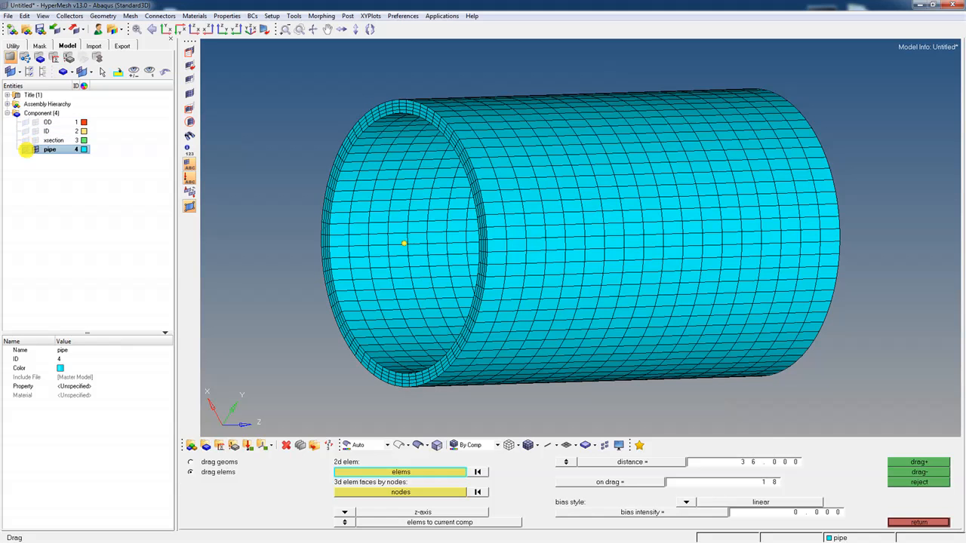
# Exit the drag operation and clear all temporary nodes from the model
pyautogui.click(918, 523)
pyautogui.click(898, 461)
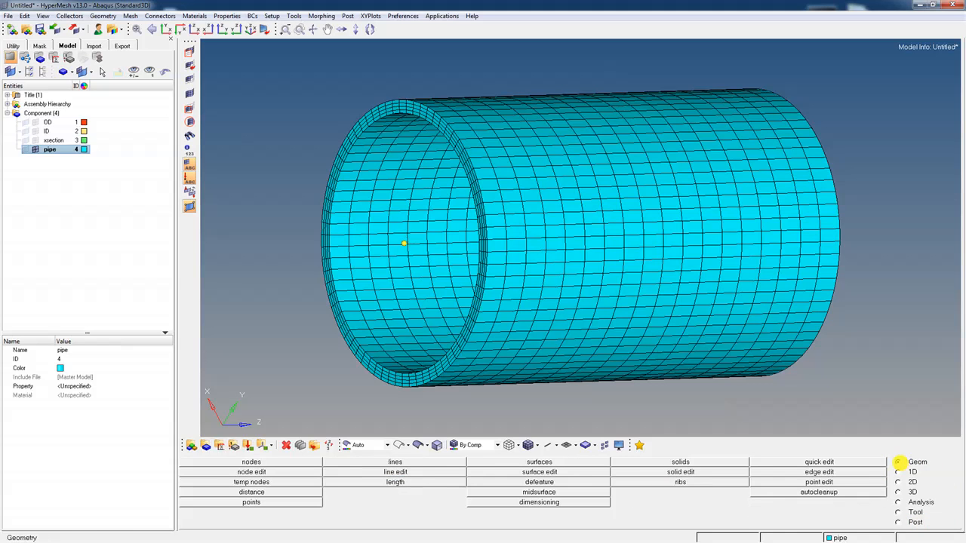
pyautogui.click(294, 484)
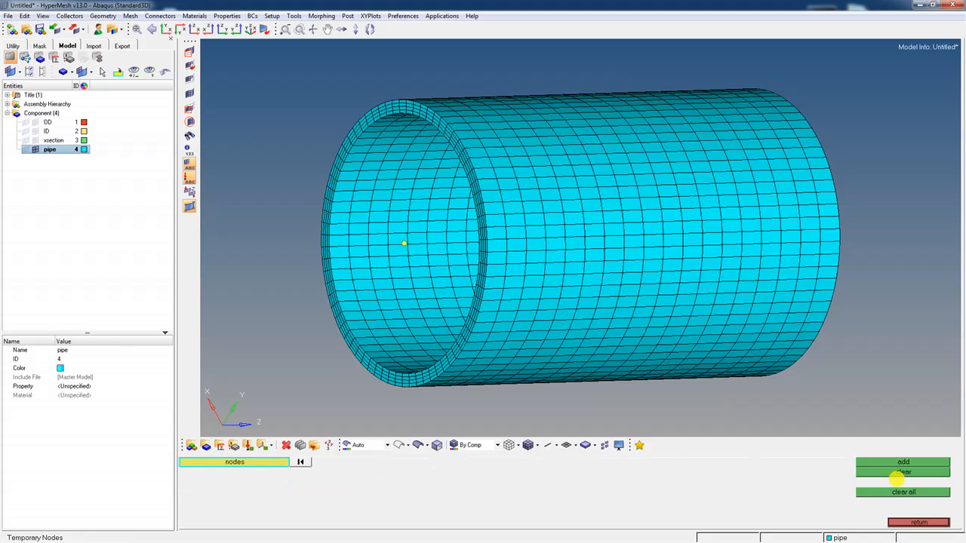
pyautogui.click(922, 522)
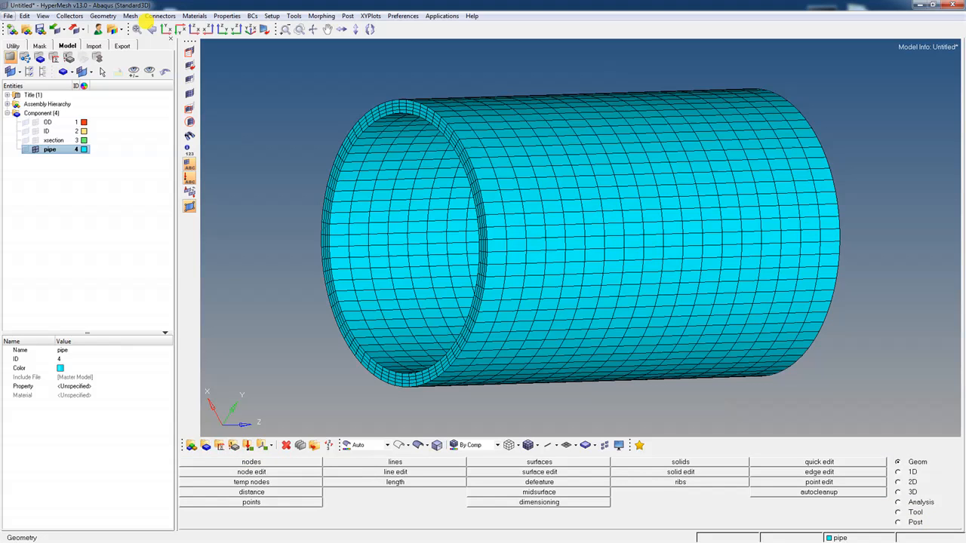
# Export the displayed pipe mesh as an Abaqus Standard3D solver deck named pipe1-coarsemesh.inp on the Desktop
pyautogui.click(8, 15)
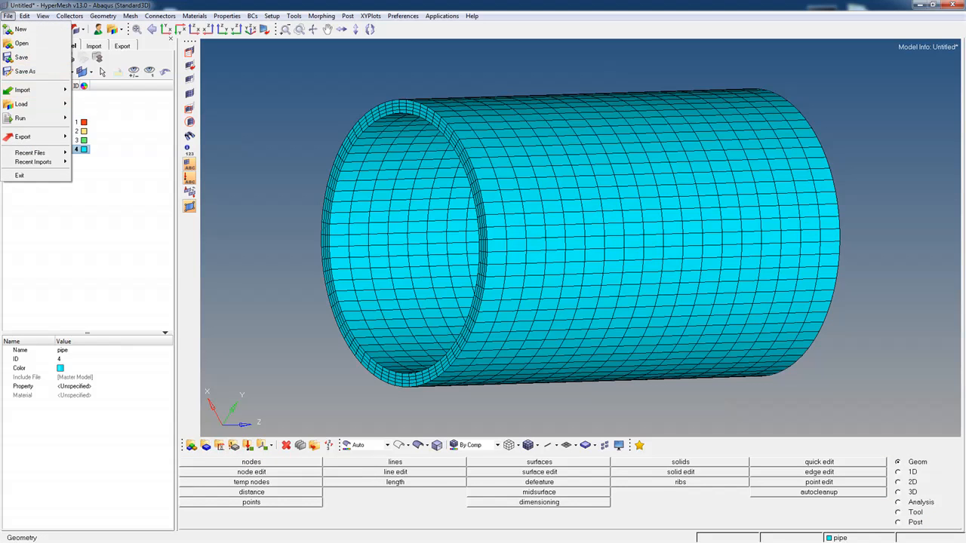
pyautogui.moveTo(30, 137)
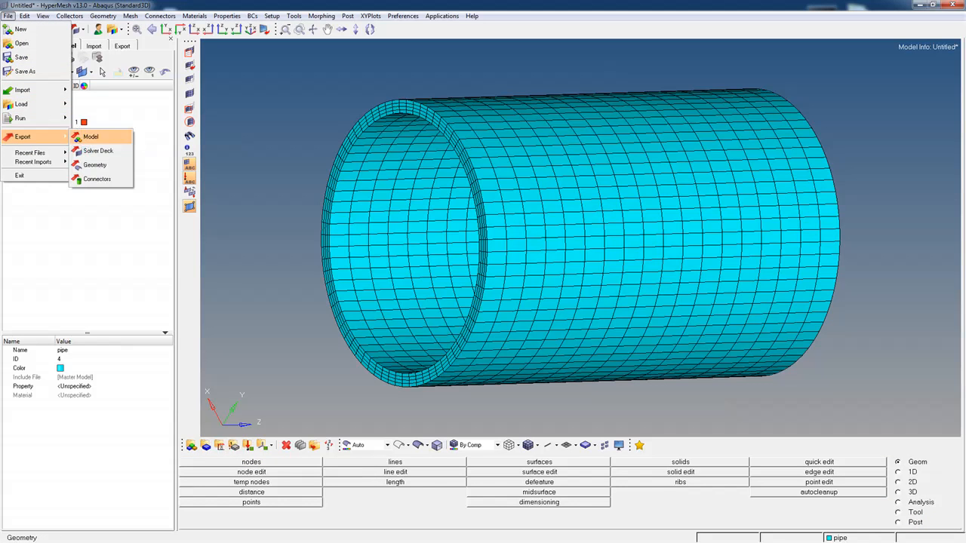
pyautogui.click(94, 150)
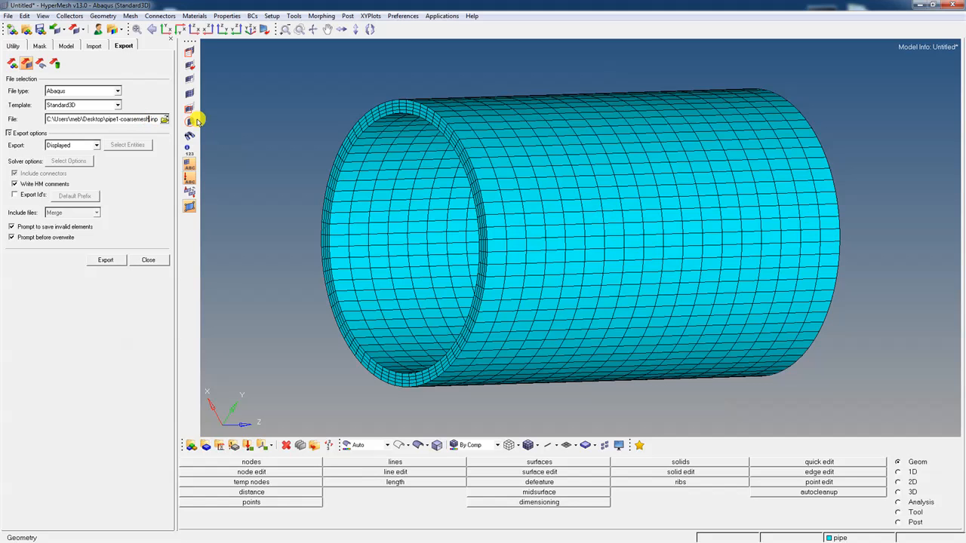
pyautogui.click(105, 261)
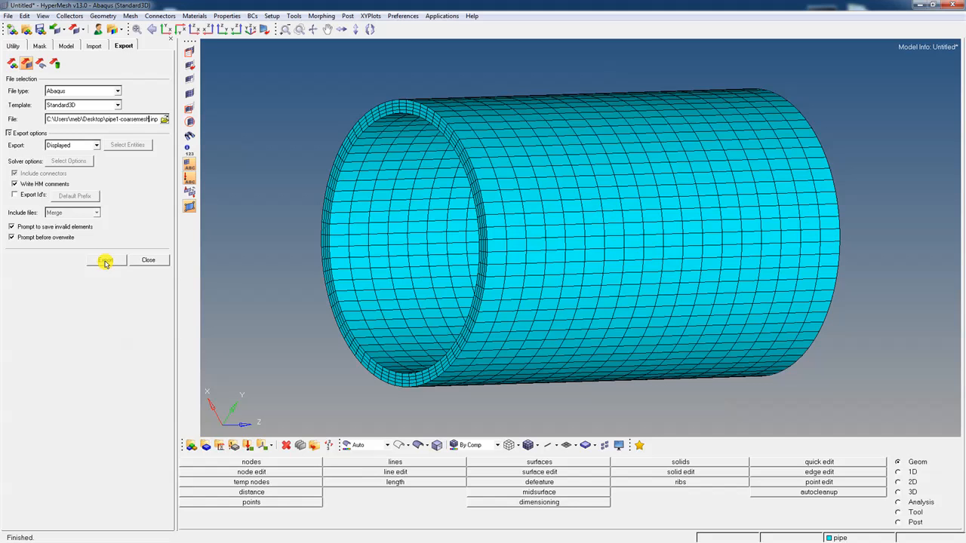
# Hide the pipe component and show only the OD and ID circles, viewed square-on in the XY plane
pyautogui.click(74, 47)
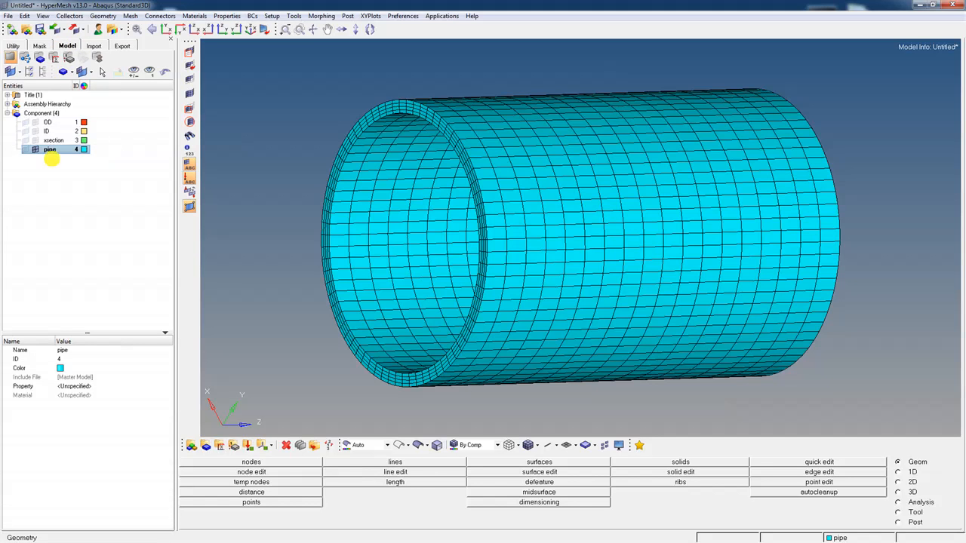
pyautogui.click(34, 150)
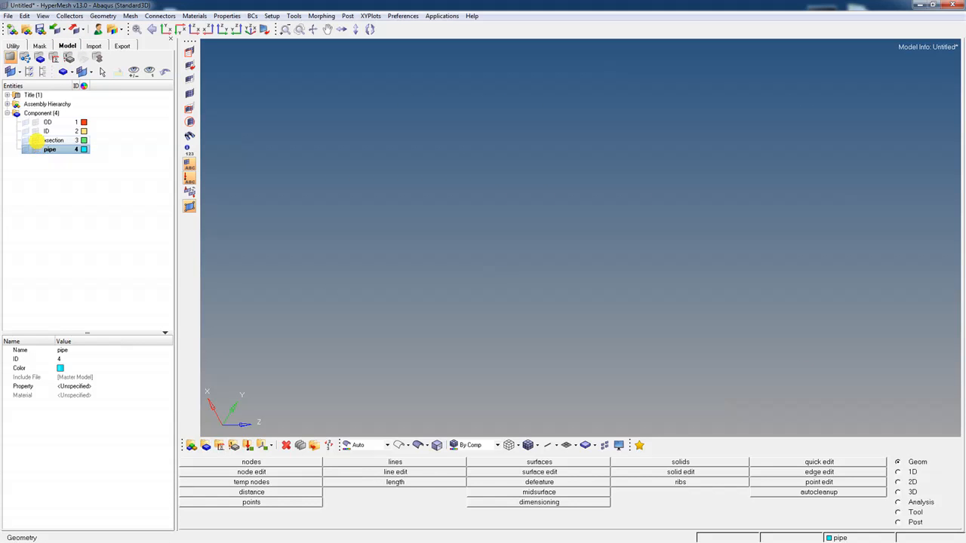
pyautogui.click(34, 141)
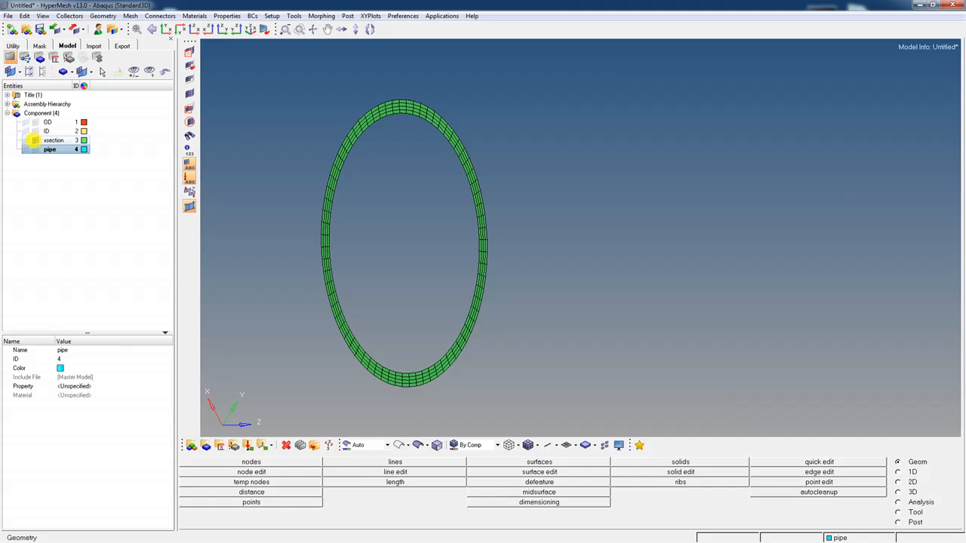
pyautogui.click(35, 140)
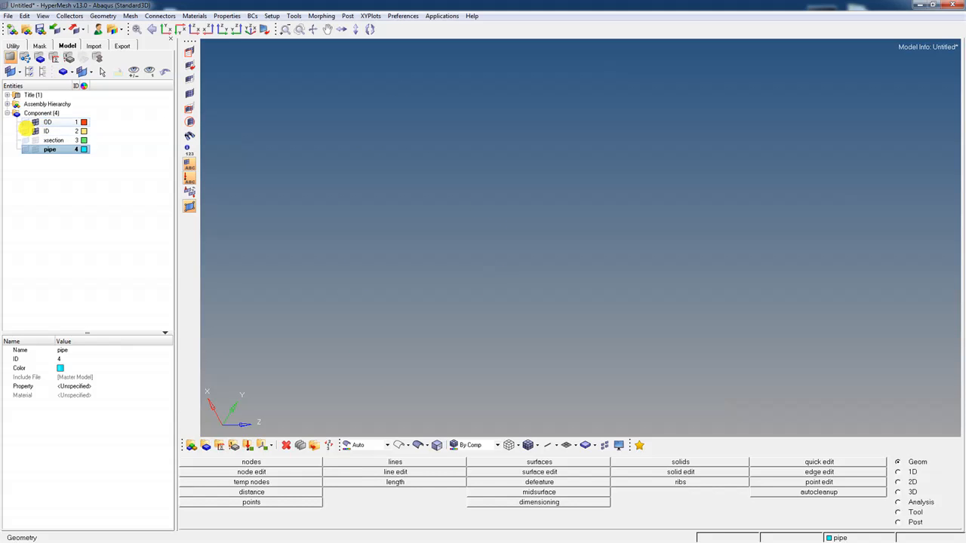
pyautogui.click(35, 122)
pyautogui.click(35, 131)
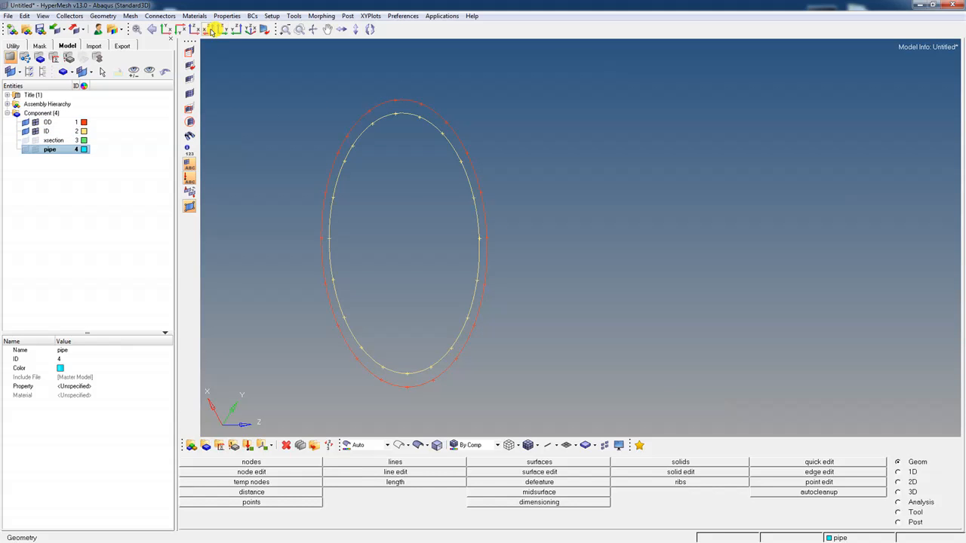
pyautogui.click(167, 30)
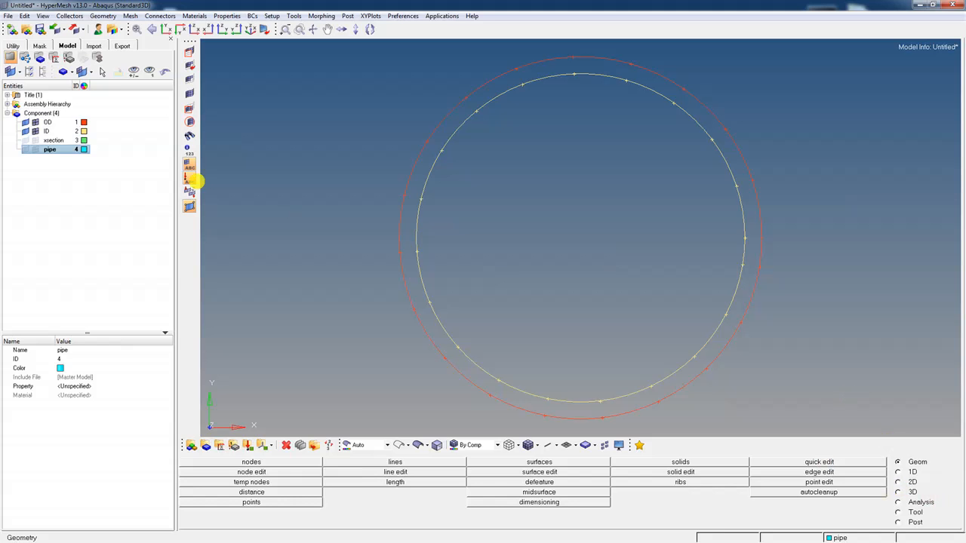
# Create a fifth component named pipe2
pyautogui.rightClick(82, 171)
pyautogui.moveTo(106, 175)
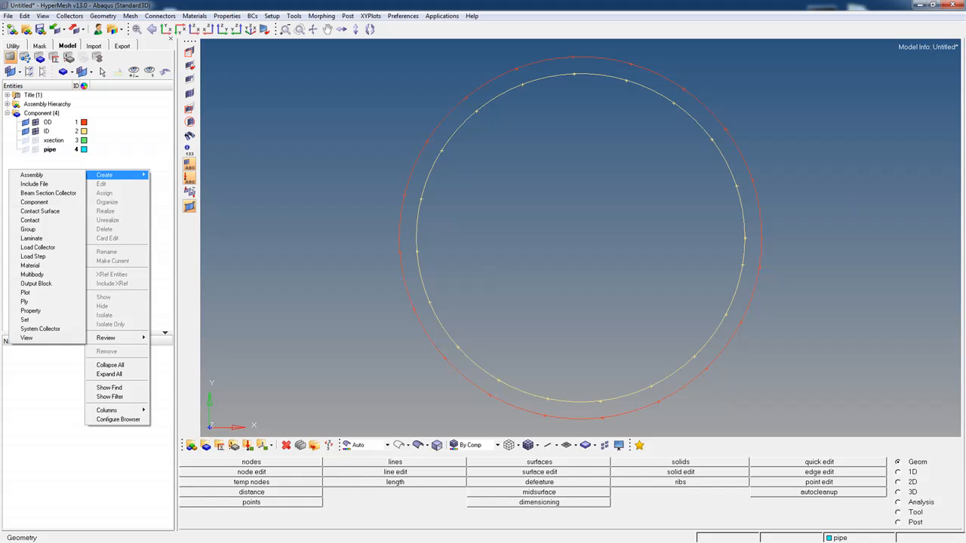
pyautogui.click(63, 203)
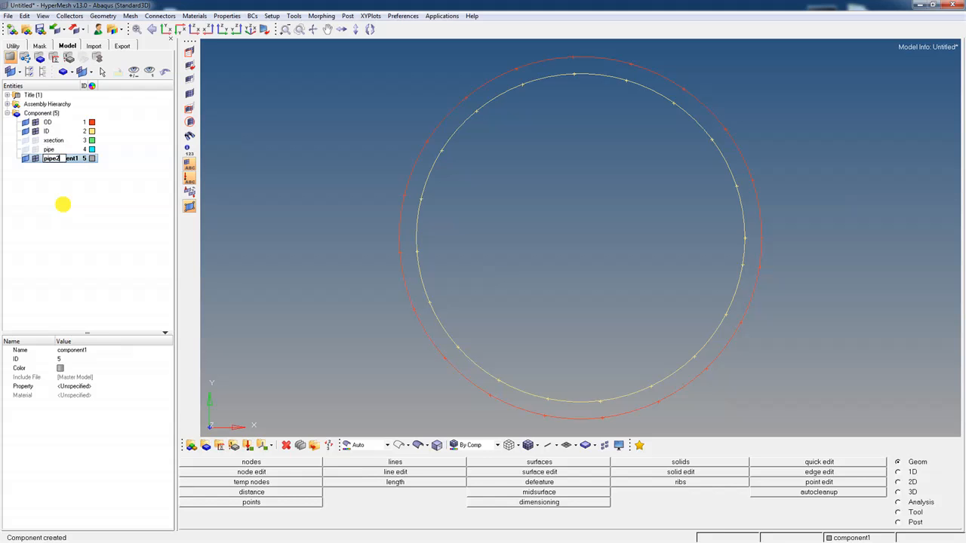
pyautogui.write('pipe2')
pyautogui.press('Return')
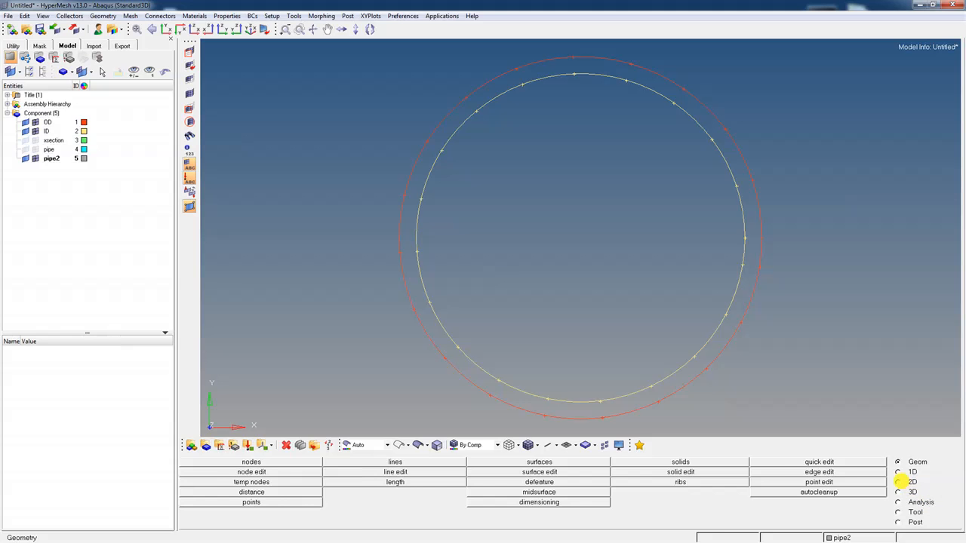
# Create a sixth component named xsection2 and color it magenta
pyautogui.click(900, 481)
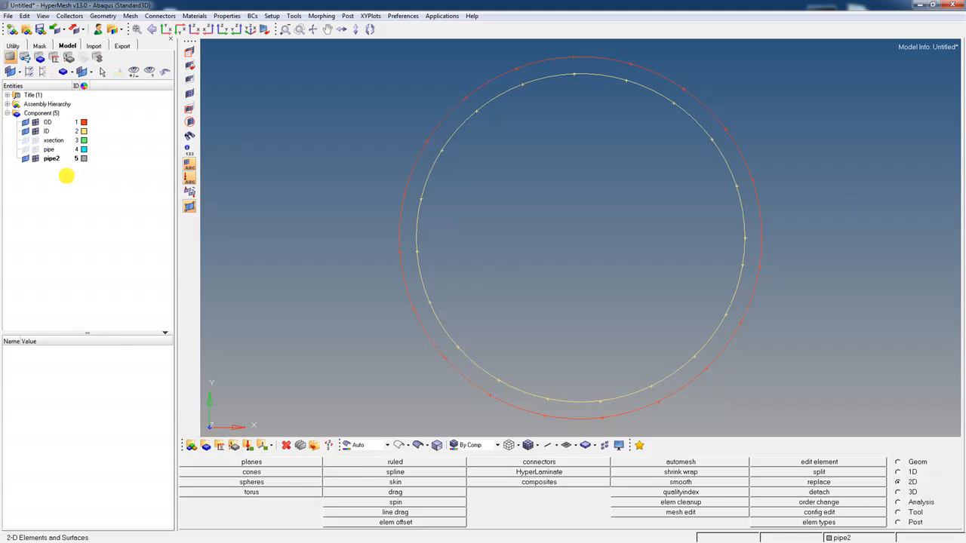
pyautogui.rightClick(65, 176)
pyautogui.moveTo(85, 181)
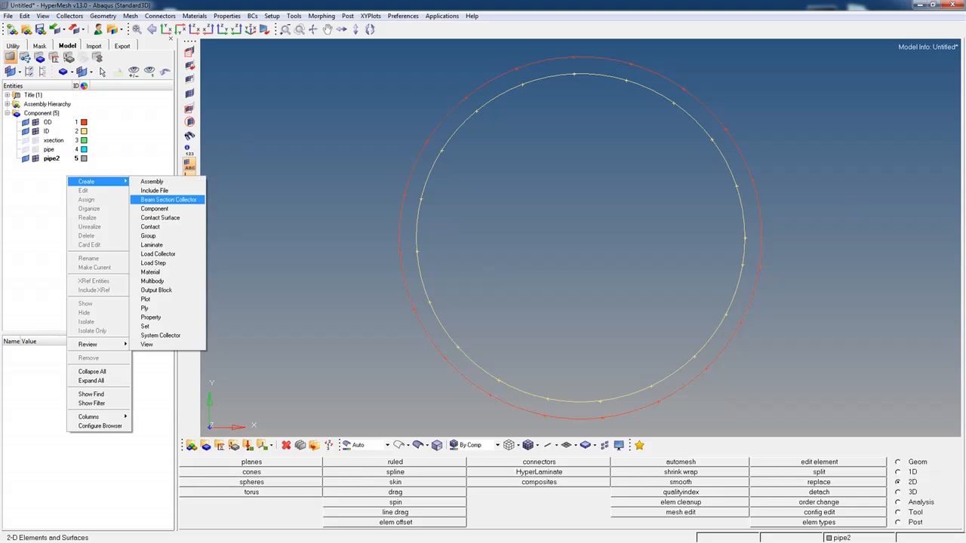
pyautogui.click(166, 209)
pyautogui.write('xsection')
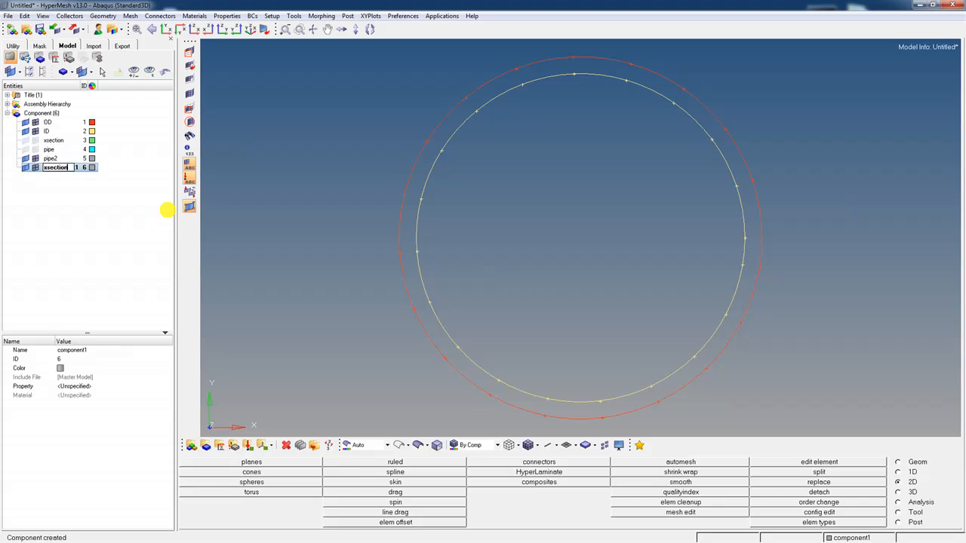
pyautogui.click(93, 228)
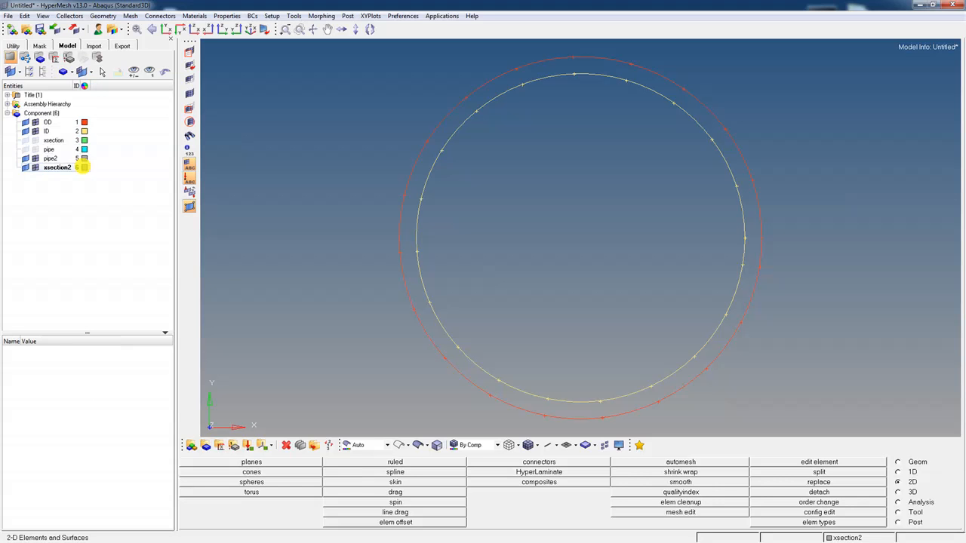
pyautogui.click(85, 167)
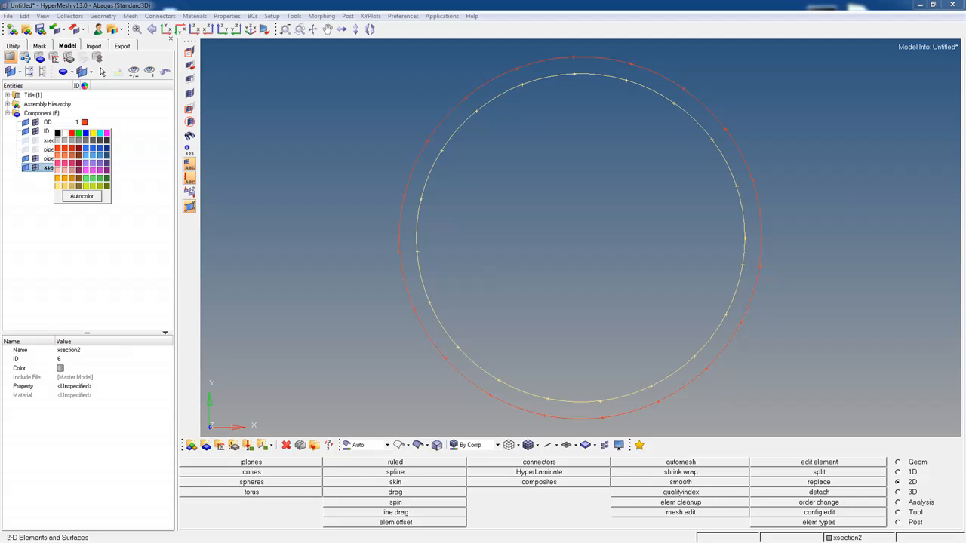
pyautogui.click(107, 132)
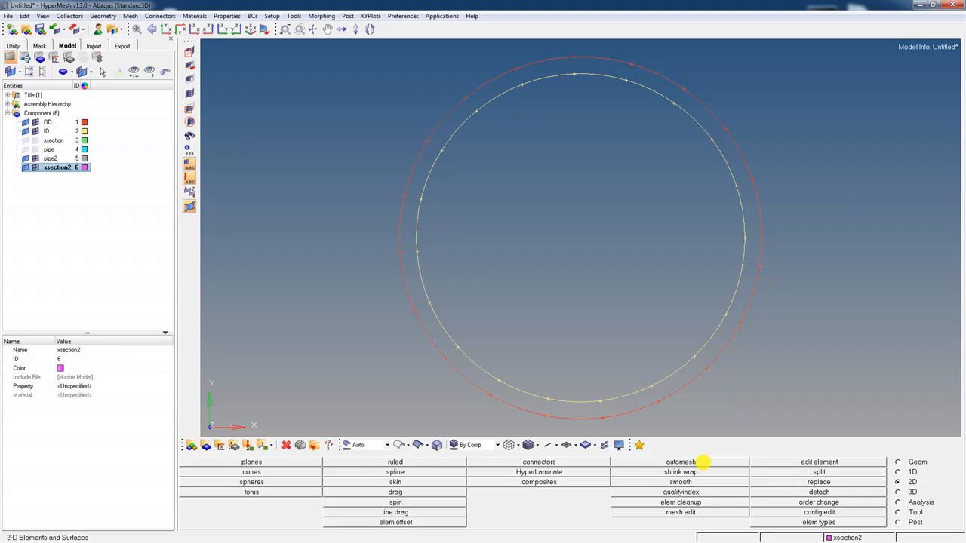
# Create a ruled mesh without surface between the ID circle and the OD circle in the xsection2 component
pyautogui.click(395, 461)
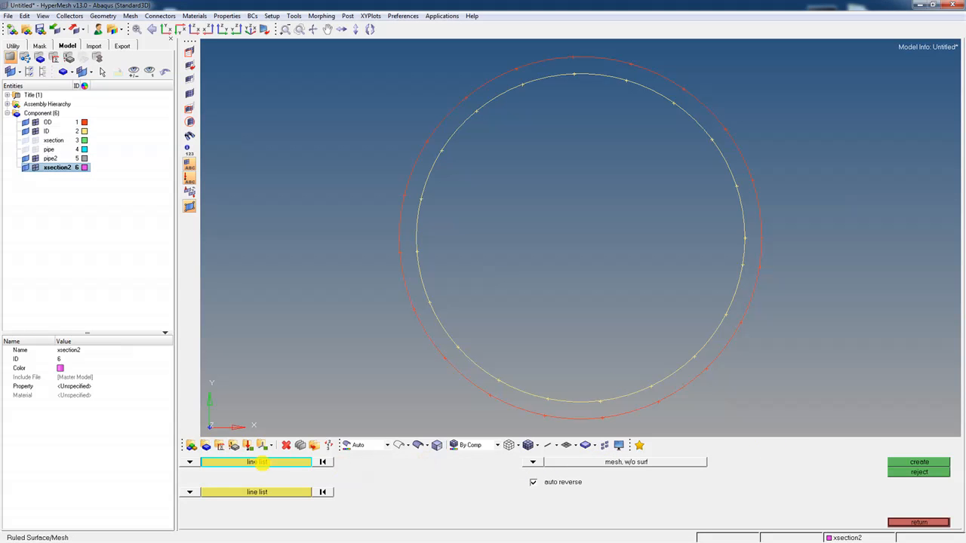
pyautogui.click(455, 344)
pyautogui.click(291, 492)
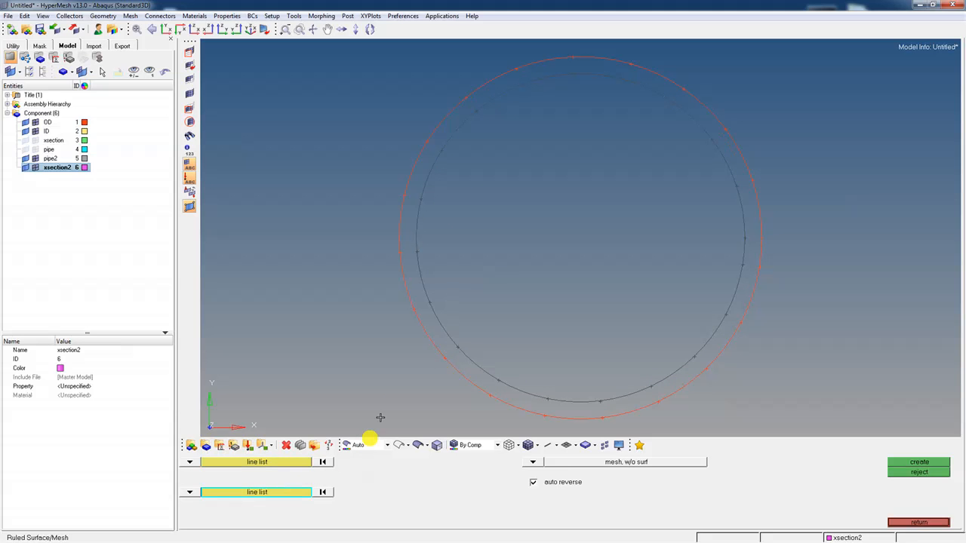
pyautogui.click(446, 359)
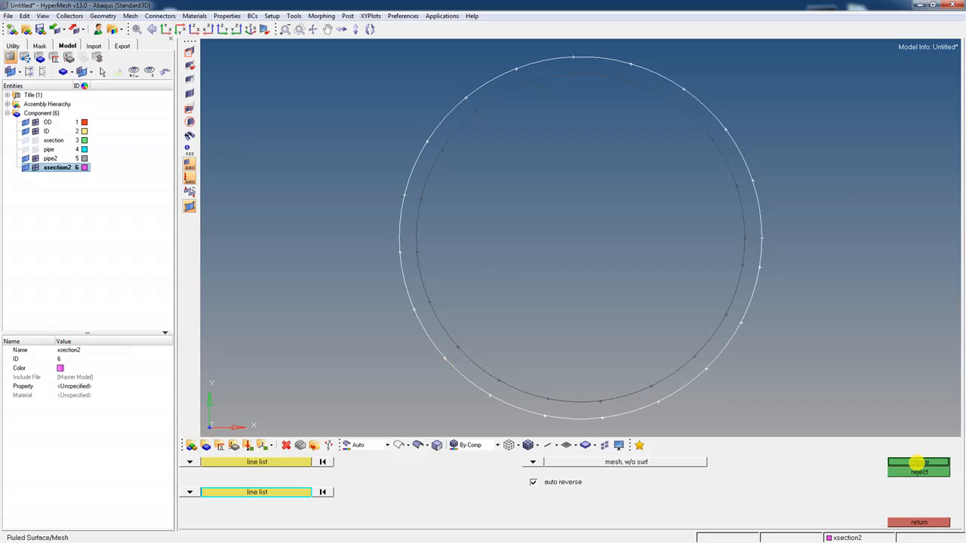
pyautogui.click(916, 463)
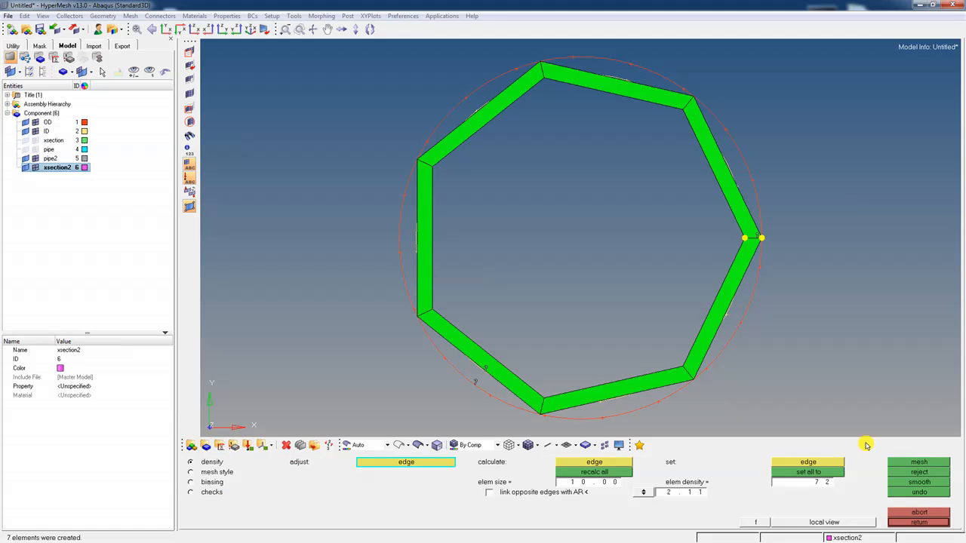
# Set the element density of all edges of the ruled mesh to 10
pyautogui.click(820, 483)
pyautogui.write('10')
pyautogui.press('Return')
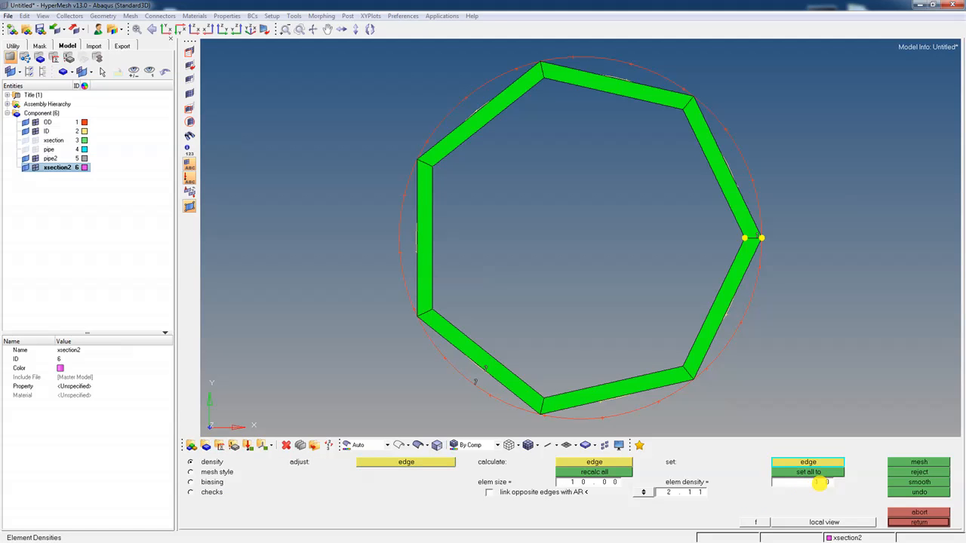
pyautogui.click(819, 472)
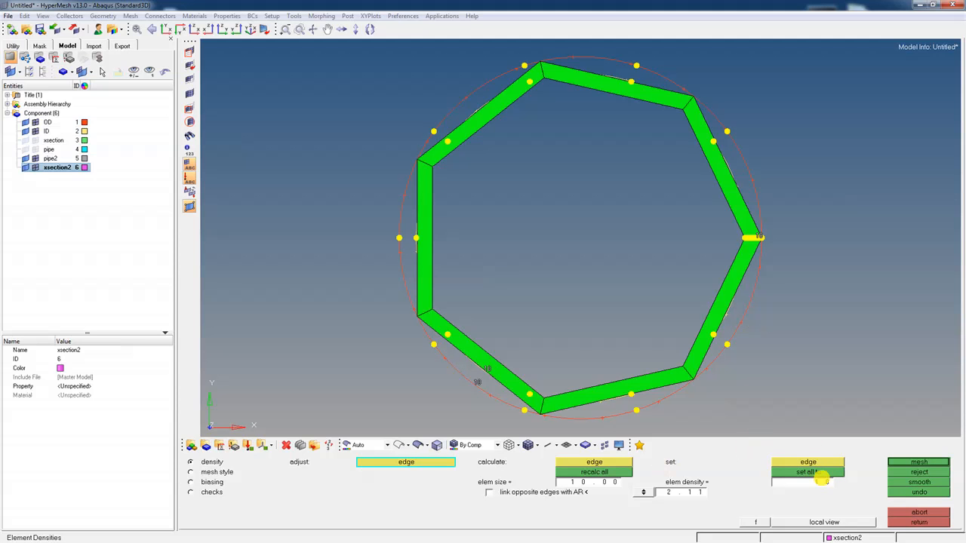
# Set the density of the inner and outer circle edges to 72 and remesh the ring
pyautogui.doubleClick(820, 483)
pyautogui.write('32')
pyautogui.click(808, 462)
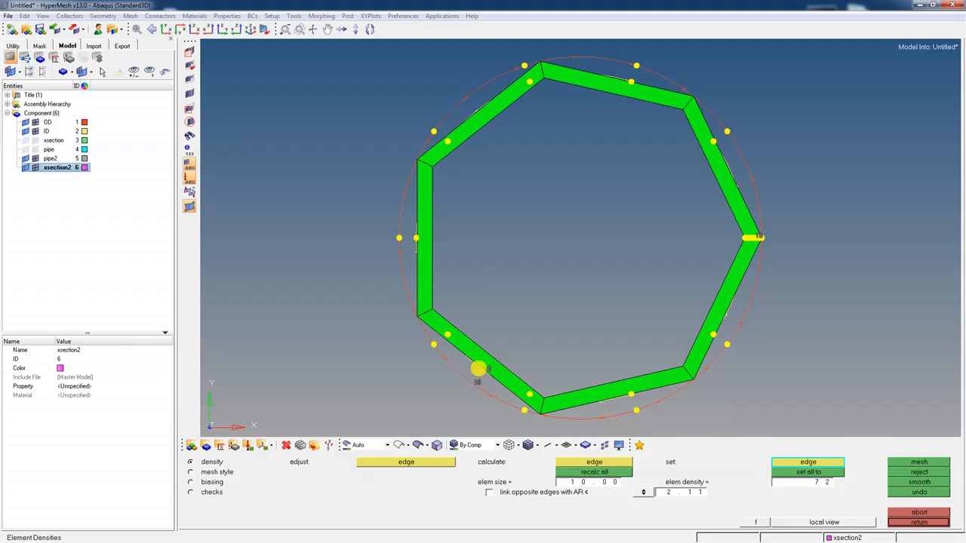
pyautogui.click(484, 368)
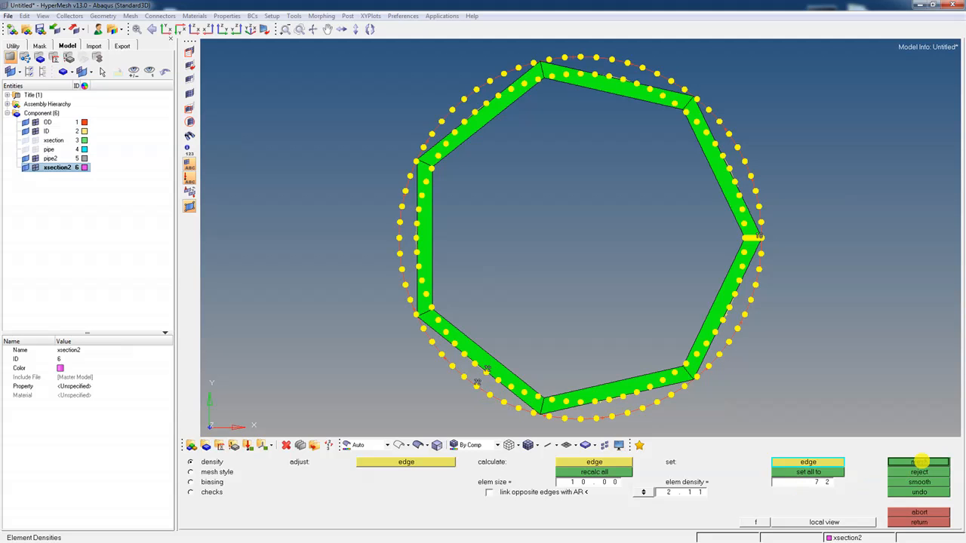
pyautogui.click(919, 462)
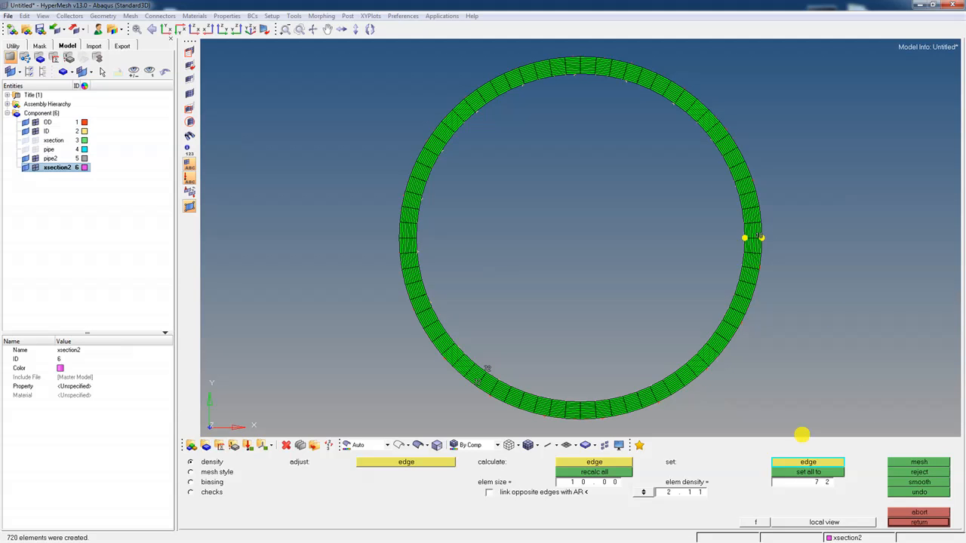
# Set the density of the inner and outer circle edges to 144, remesh the ring and accept the mesh
pyautogui.click(819, 483)
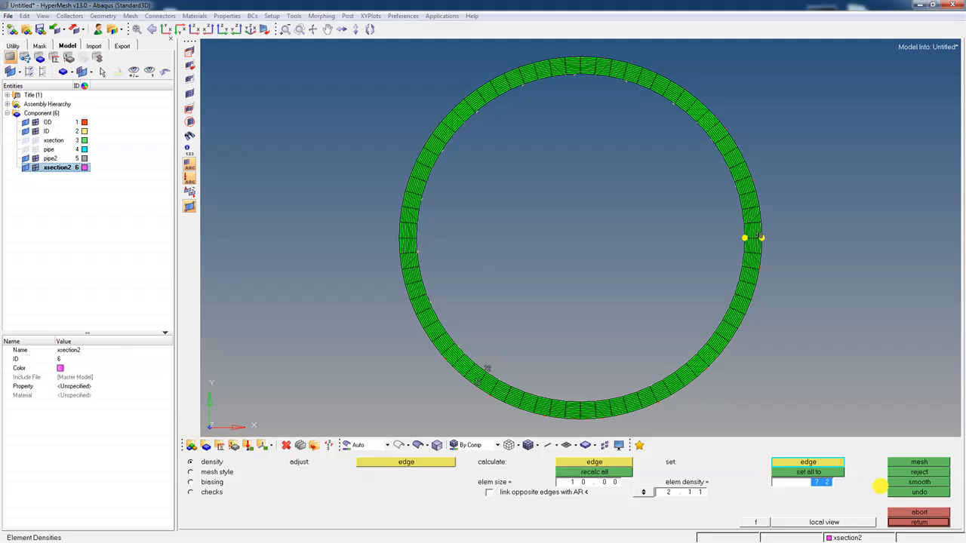
pyautogui.write('144')
pyautogui.click(923, 462)
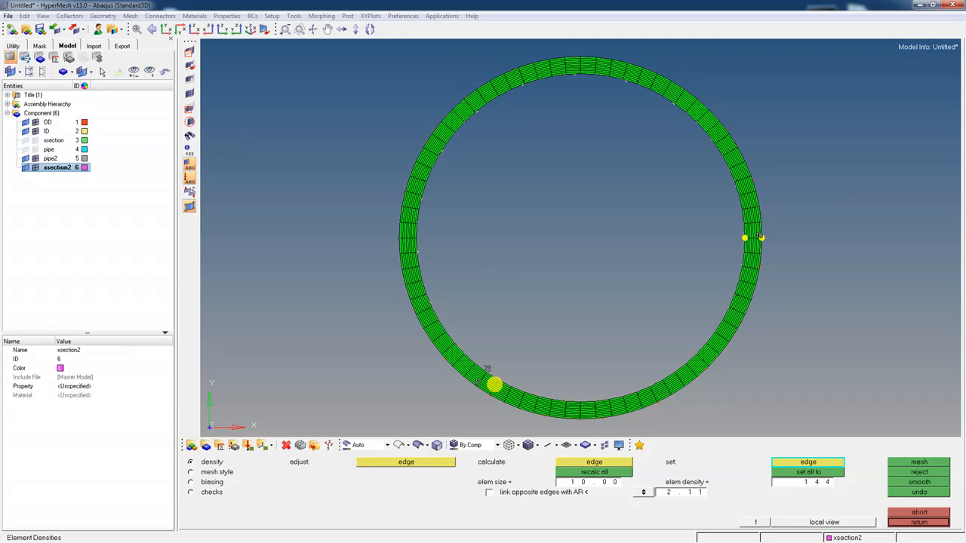
pyautogui.click(485, 370)
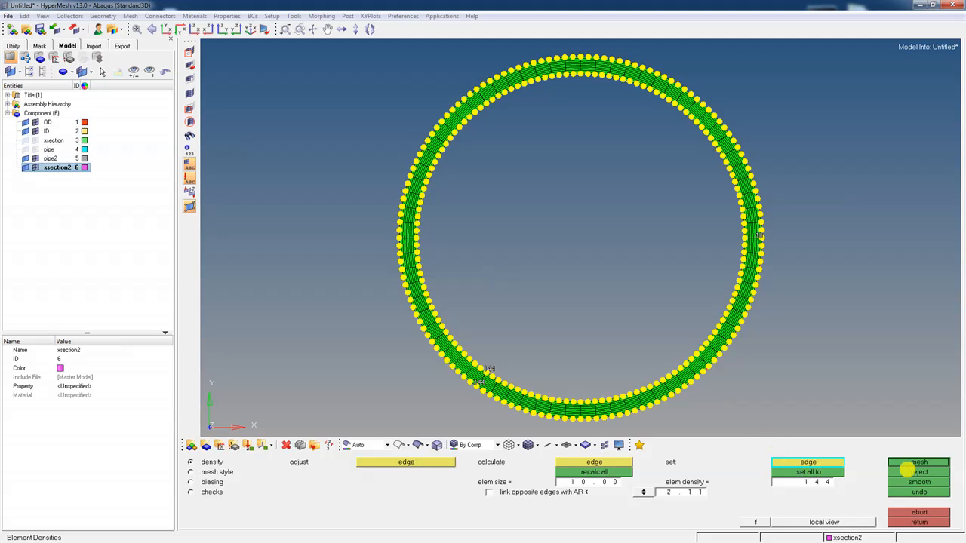
pyautogui.click(919, 462)
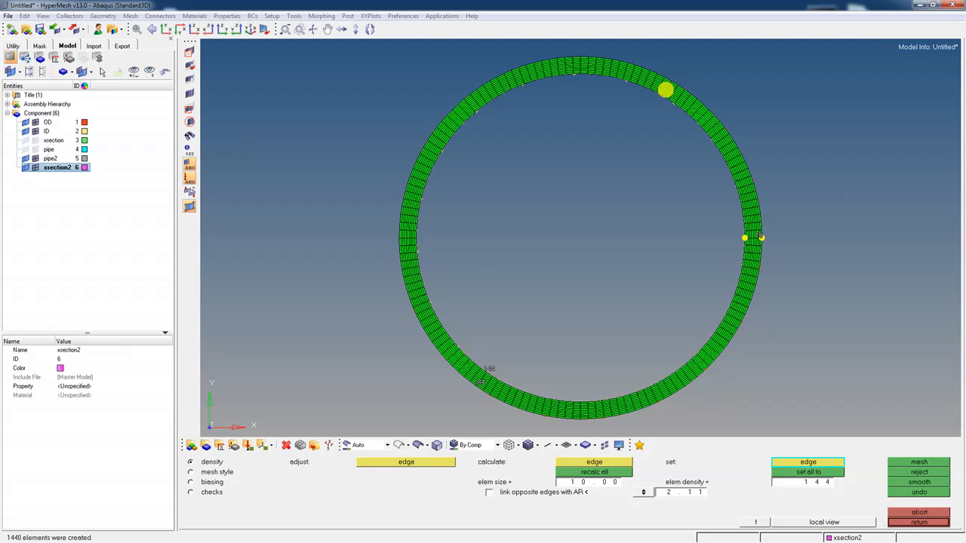
pyautogui.click(919, 523)
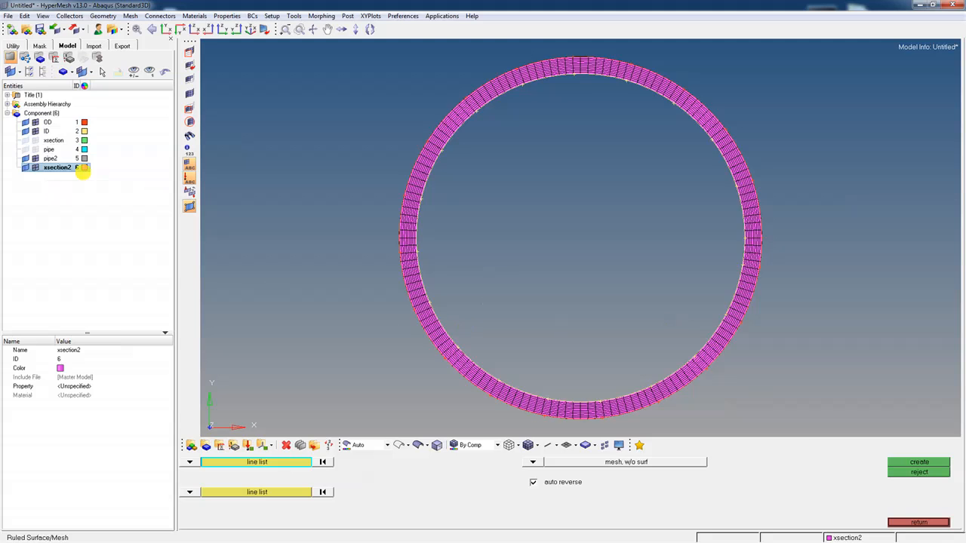
# Make pipe2 the current component and leave the ruled mesh tool
pyautogui.rightClick(49, 157)
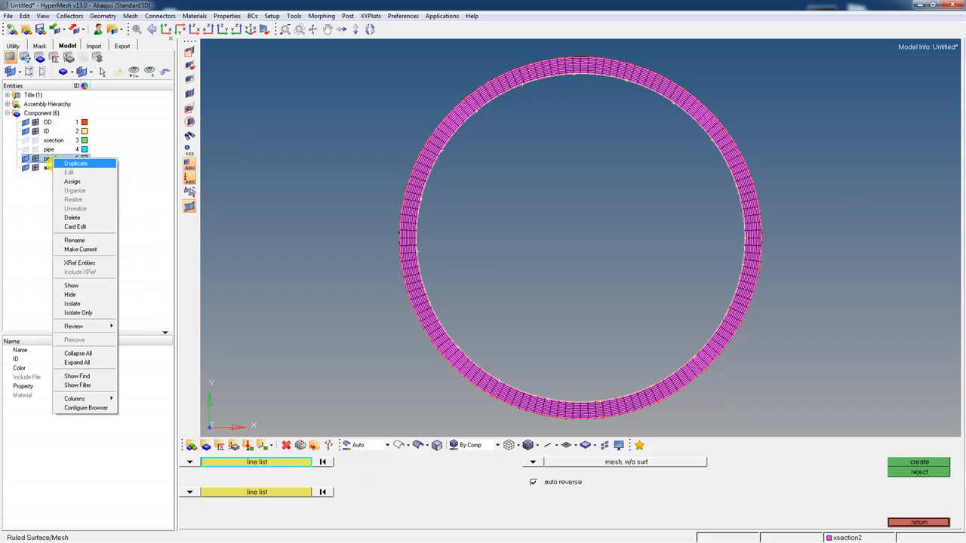
pyautogui.click(80, 249)
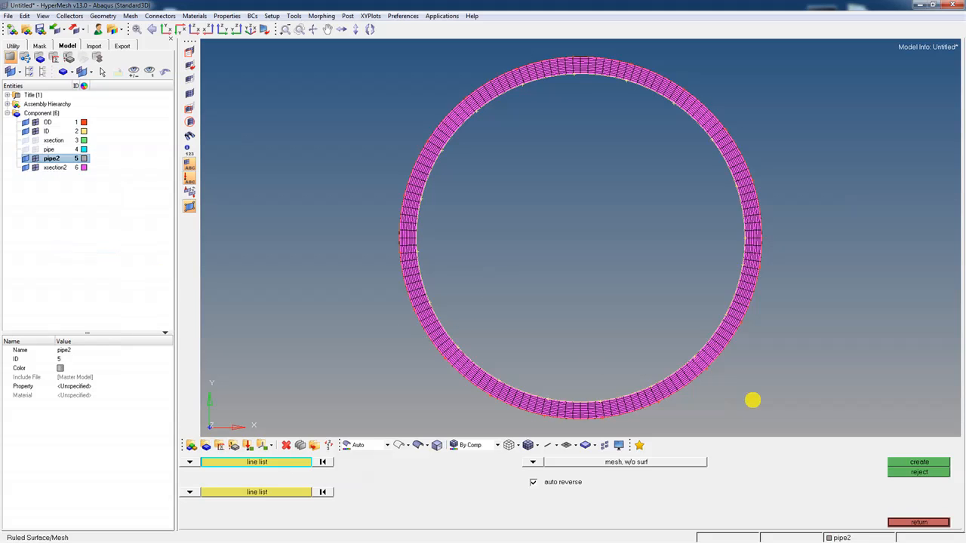
pyautogui.click(913, 523)
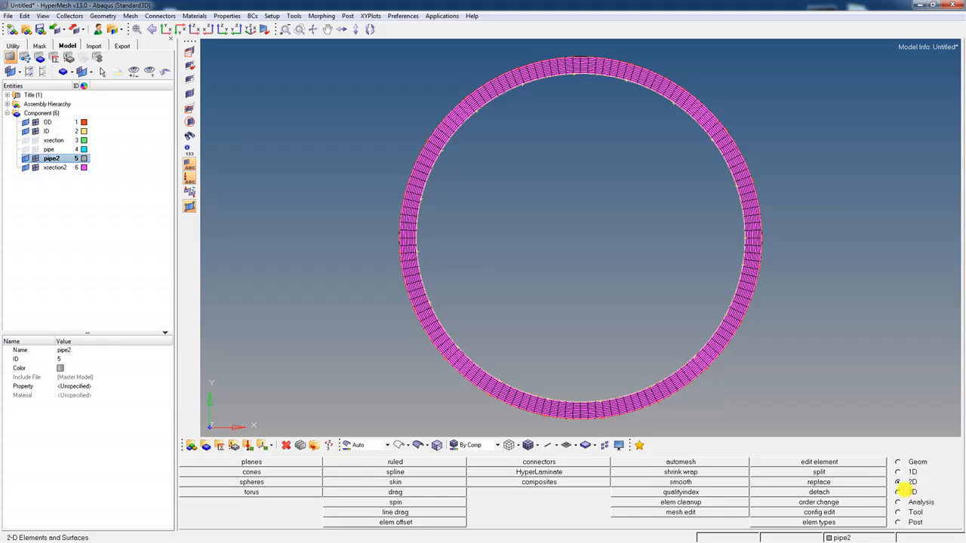
# Drag all displayed ring elements 36 units in the positive z direction with 36 elements on drag into the pipe2 component
pyautogui.click(906, 492)
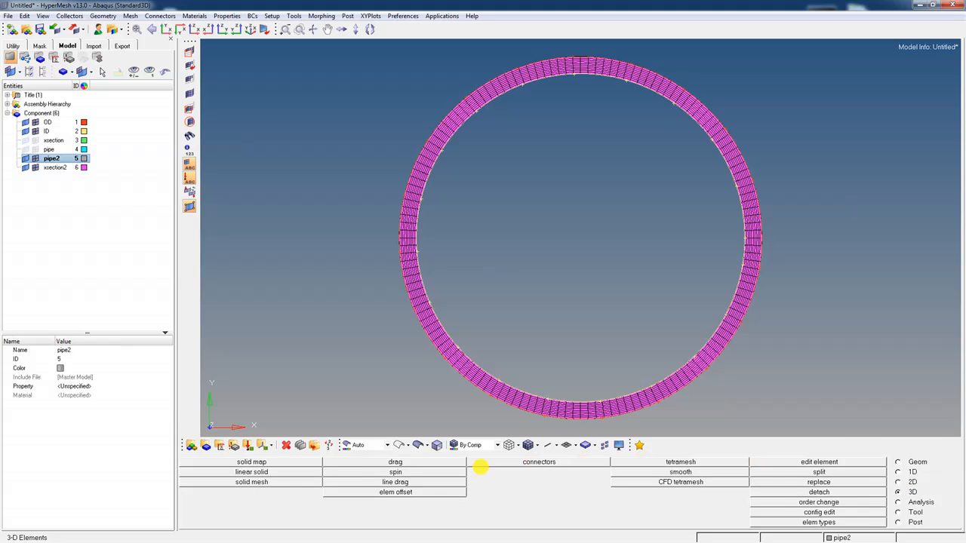
pyautogui.click(417, 462)
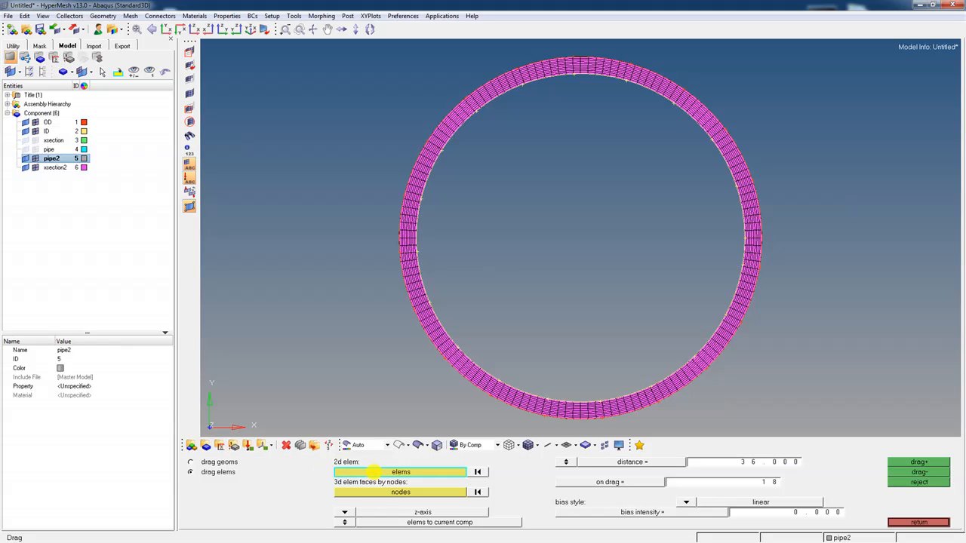
pyautogui.click(374, 471)
pyautogui.click(304, 484)
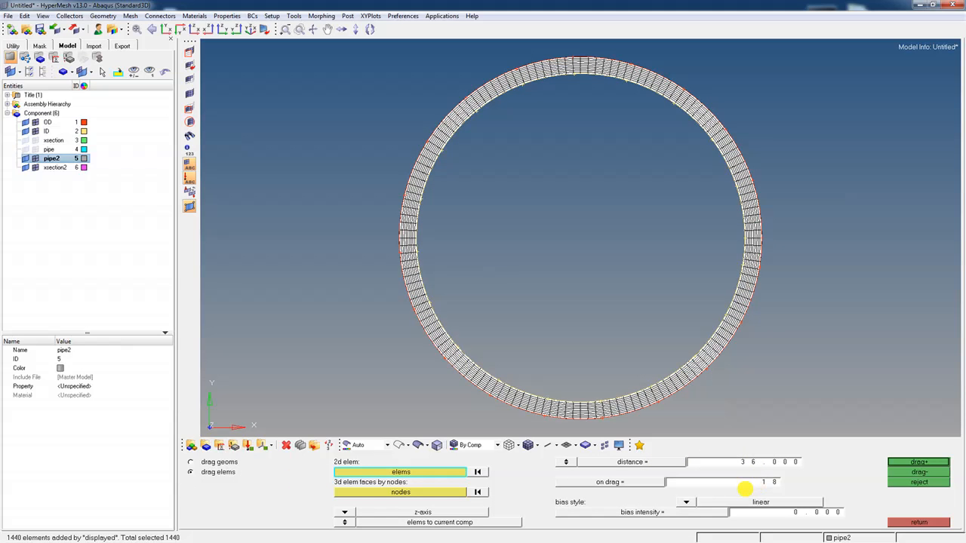
pyautogui.click(766, 481)
pyautogui.press('BackSpace')
pyautogui.write('36')
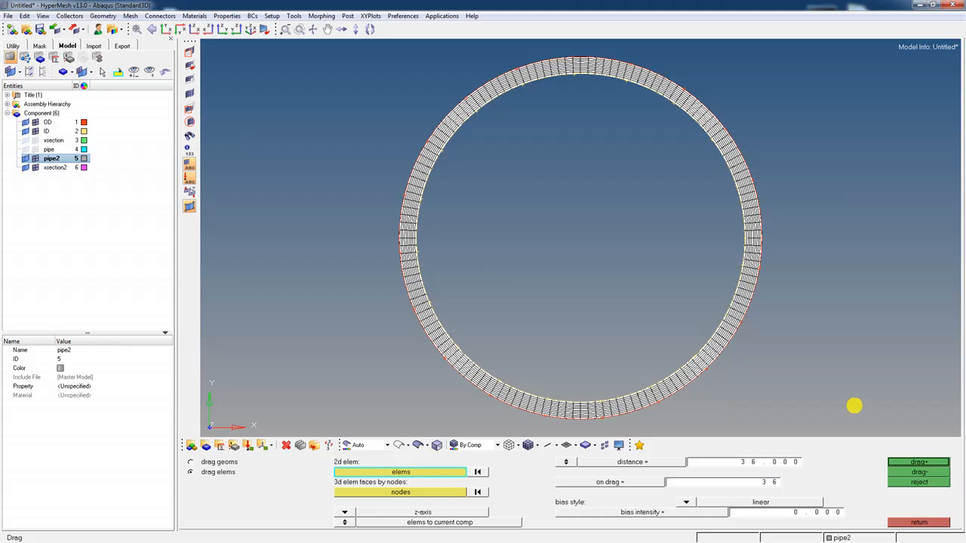
pyautogui.click(922, 462)
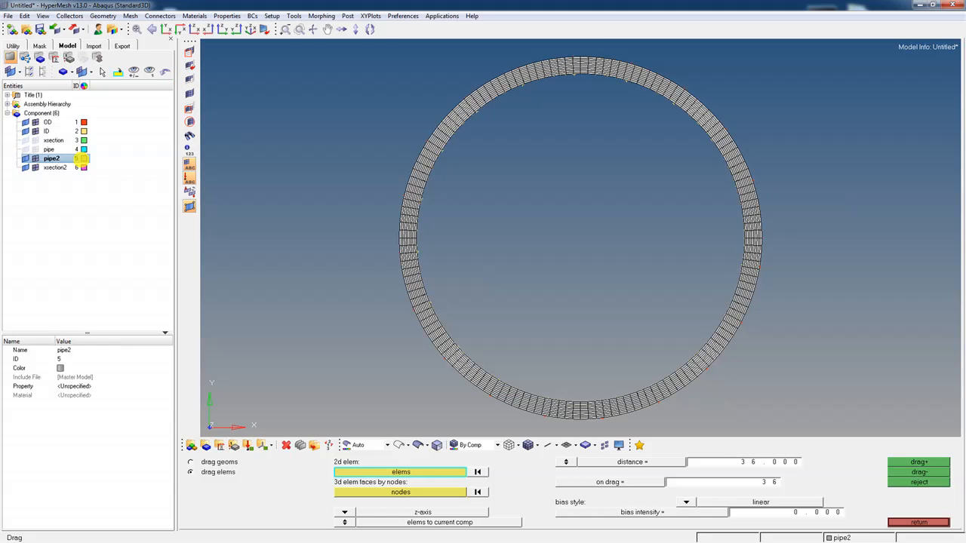
# Color the pipe2 component light purple and fit the rotated pipe in the view
pyautogui.click(83, 159)
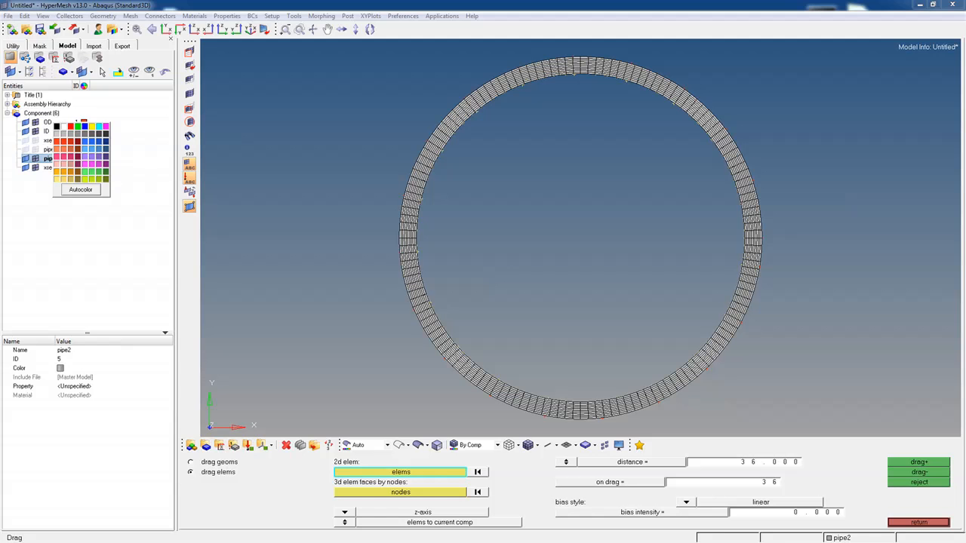
pyautogui.click(83, 156)
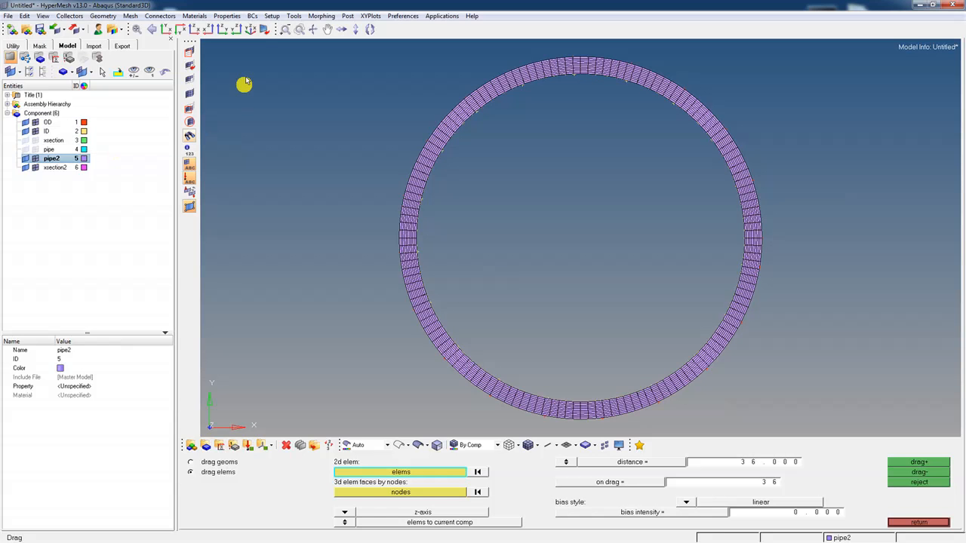
pyautogui.click(308, 32)
pyautogui.moveTo(400, 164); pyautogui.dragTo(440, 66)
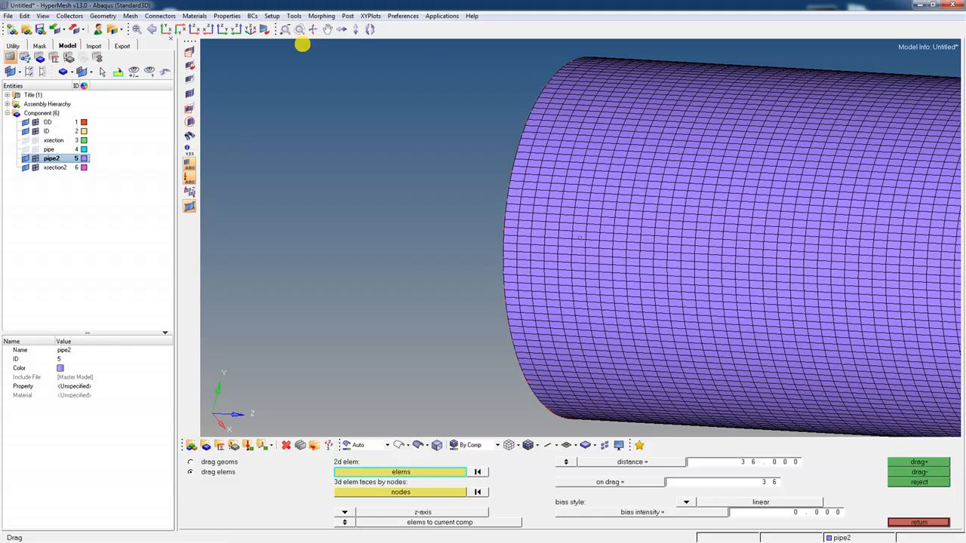
pyautogui.click(138, 30)
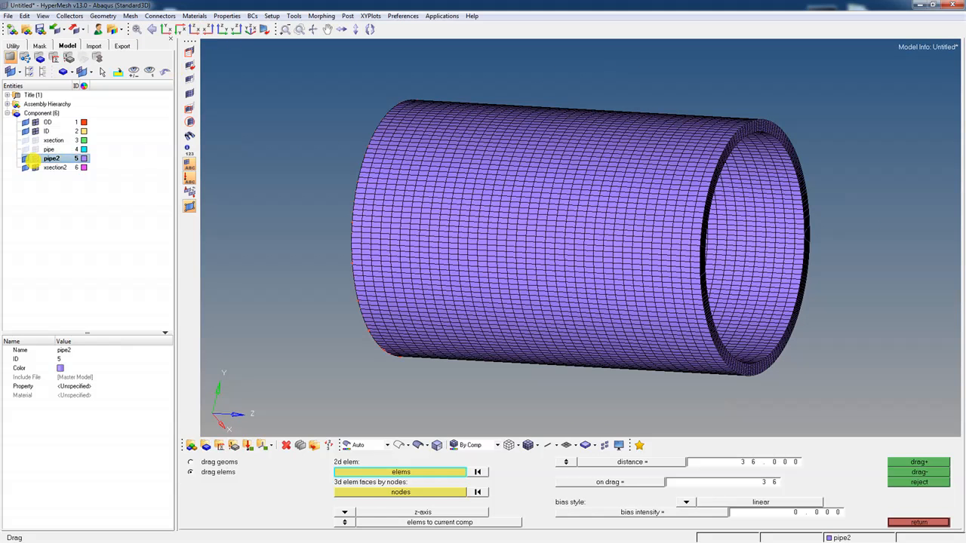
# Hide the OD and ID components and the xsection2 elements, leaving only the pipe2 mesh displayed
pyautogui.click(35, 158)
pyautogui.click(35, 159)
pyautogui.click(35, 123)
pyautogui.click(35, 131)
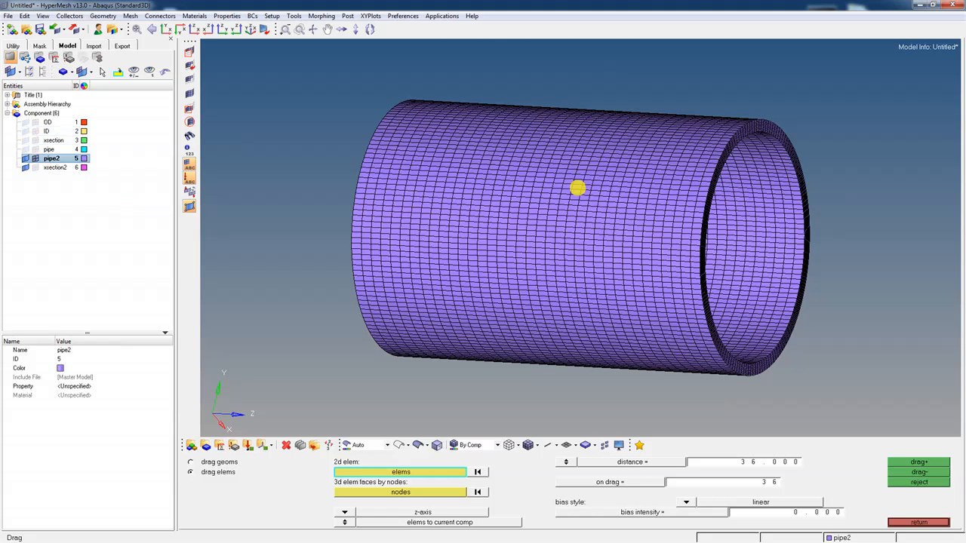
pyautogui.click(314, 29)
pyautogui.moveTo(483, 221); pyautogui.dragTo(846, 222)
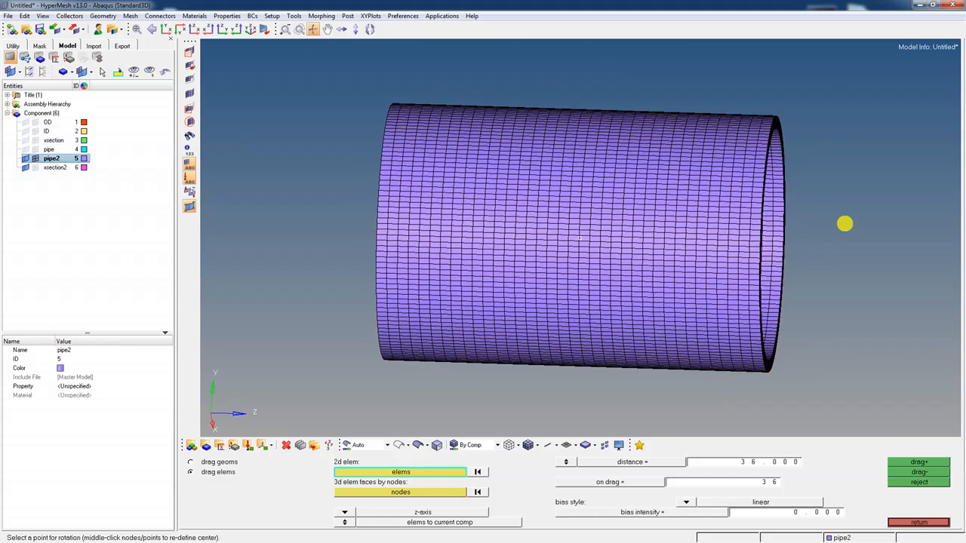
pyautogui.moveTo(658, 244); pyautogui.dragTo(750, 302)
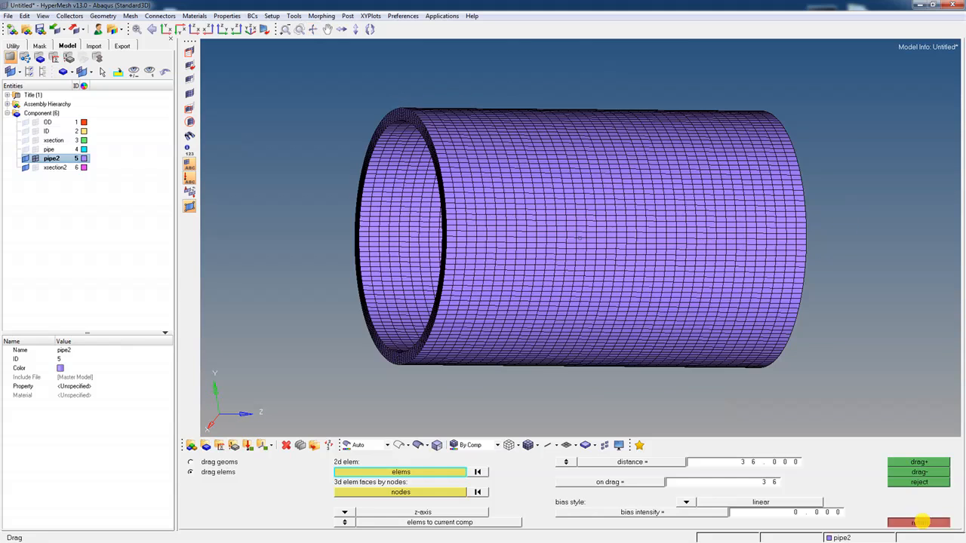
# Preview the coincident nodes of the pipe2 component with the Edges tool at a tolerance of 0.010
pyautogui.click(919, 522)
pyautogui.click(898, 512)
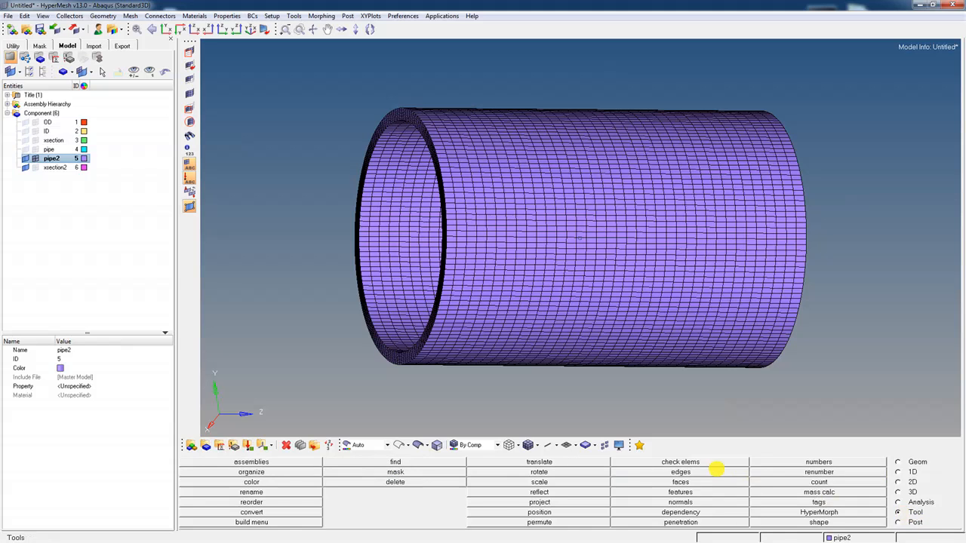
pyautogui.click(707, 471)
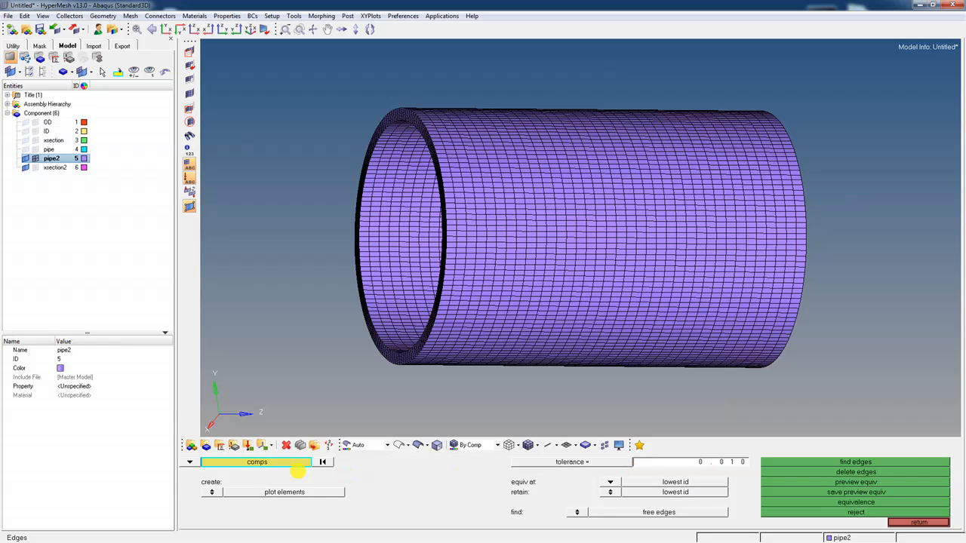
pyautogui.click(274, 464)
pyautogui.click(190, 502)
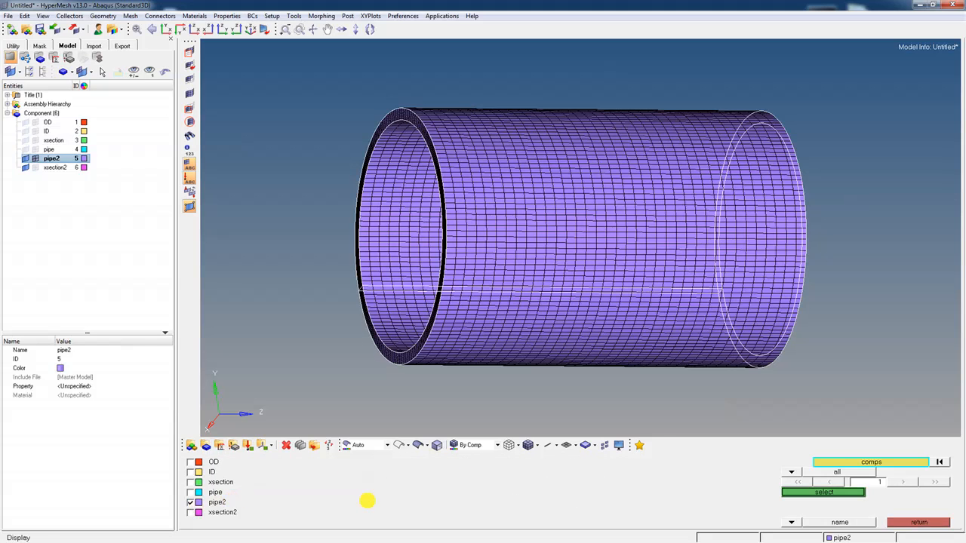
pyautogui.click(833, 493)
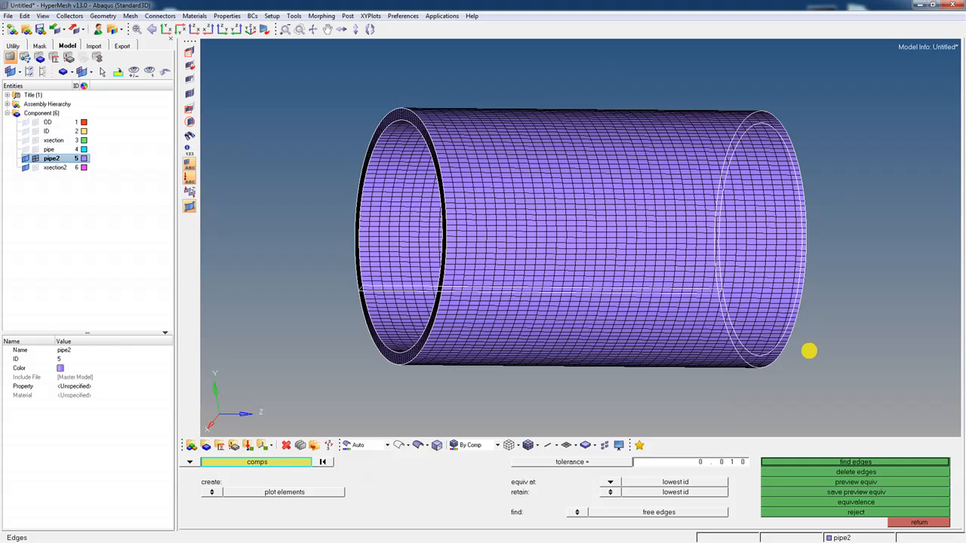
pyautogui.click(856, 482)
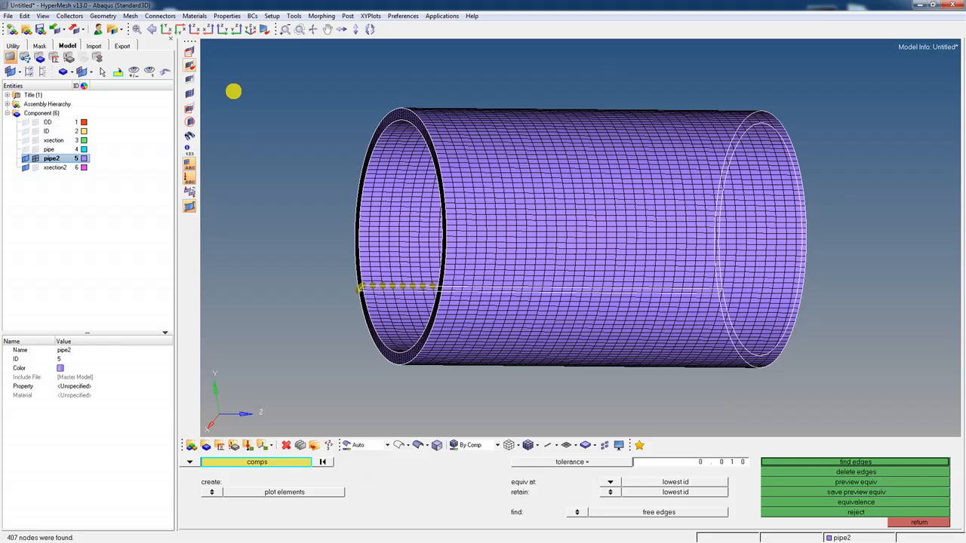
# Display the pipe2 mesh as wireframe to inspect the seam, and equivalence its coincident nodes
pyautogui.click(312, 28)
pyautogui.moveTo(371, 168); pyautogui.dragTo(755, 211)
pyautogui.moveTo(453, 221); pyautogui.dragTo(647, 245)
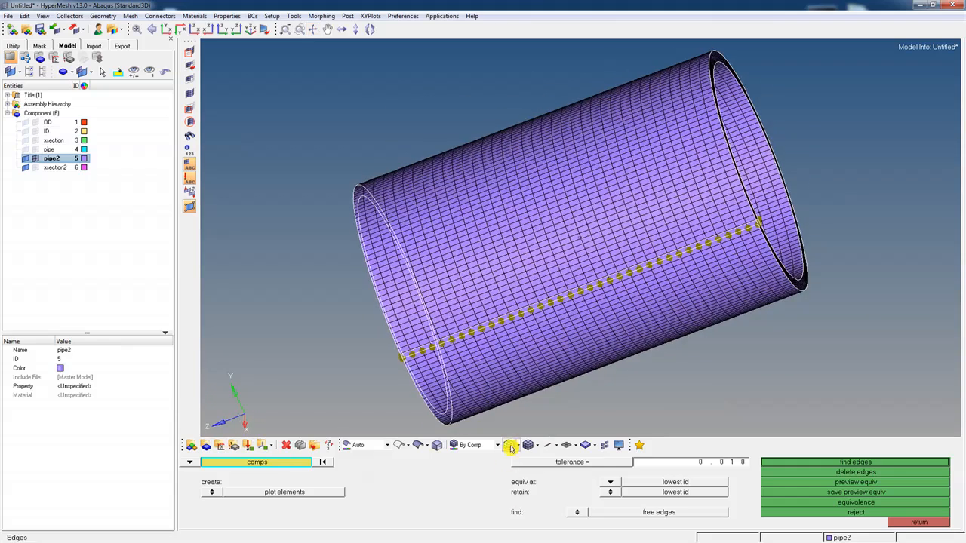
pyautogui.click(509, 445)
pyautogui.click(313, 28)
pyautogui.moveTo(523, 211); pyautogui.dragTo(636, 254)
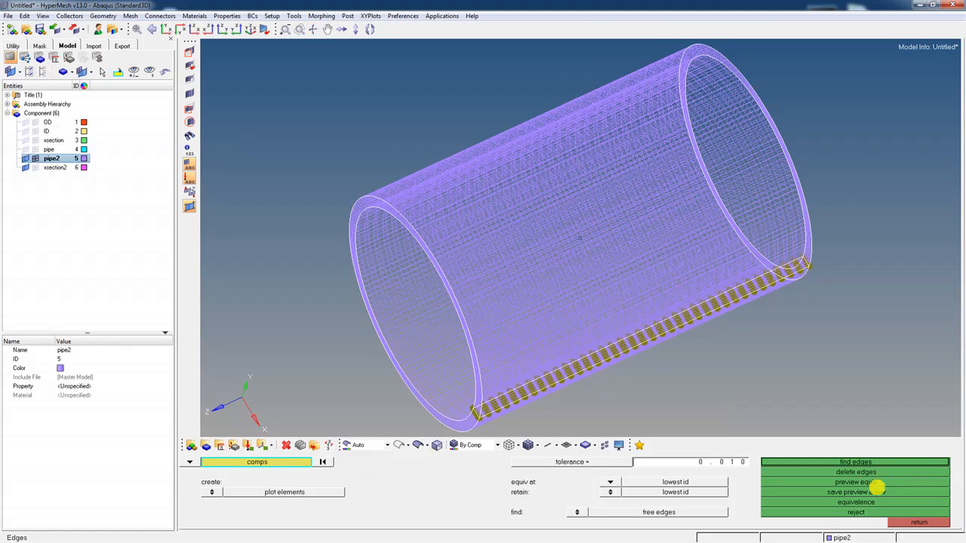
pyautogui.click(861, 502)
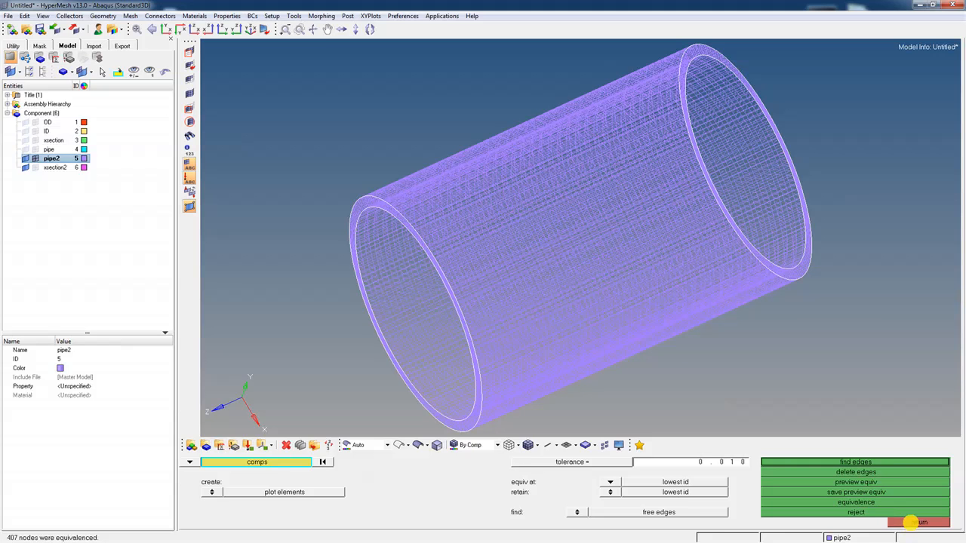
pyautogui.click(915, 522)
# Export the displayed mesh as an Abaqus Standard3D solver deck named pipe2-finemesh.inp on the desktop
pyautogui.click(7, 16)
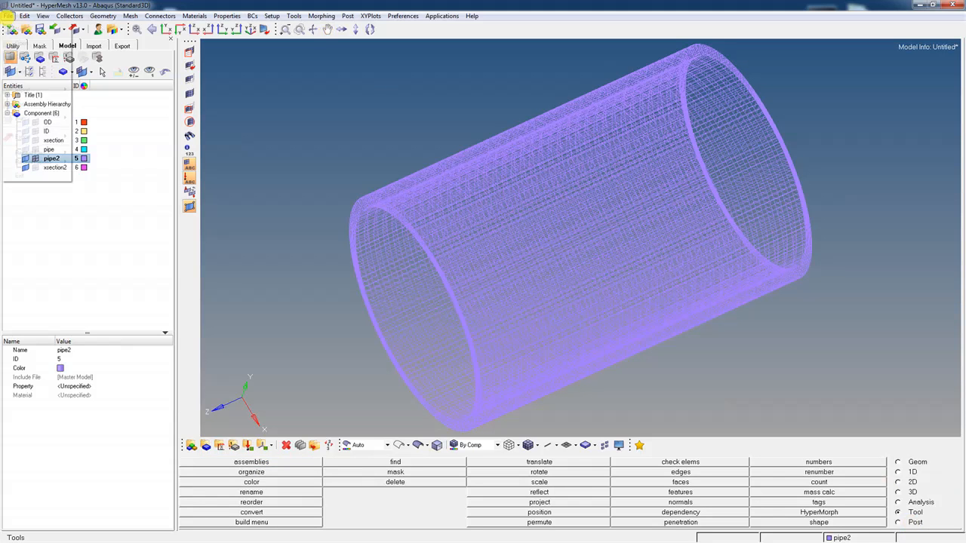
pyautogui.moveTo(60, 137)
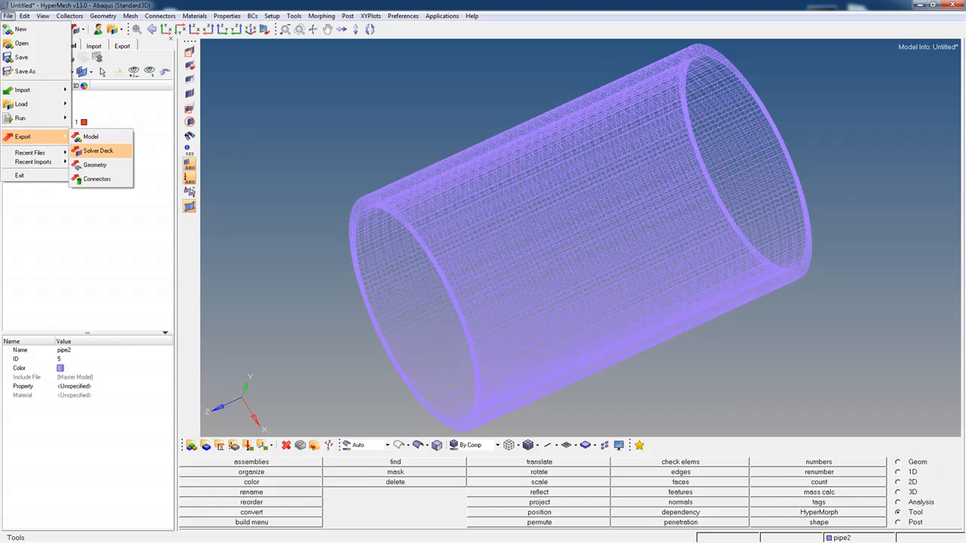
pyautogui.click(102, 151)
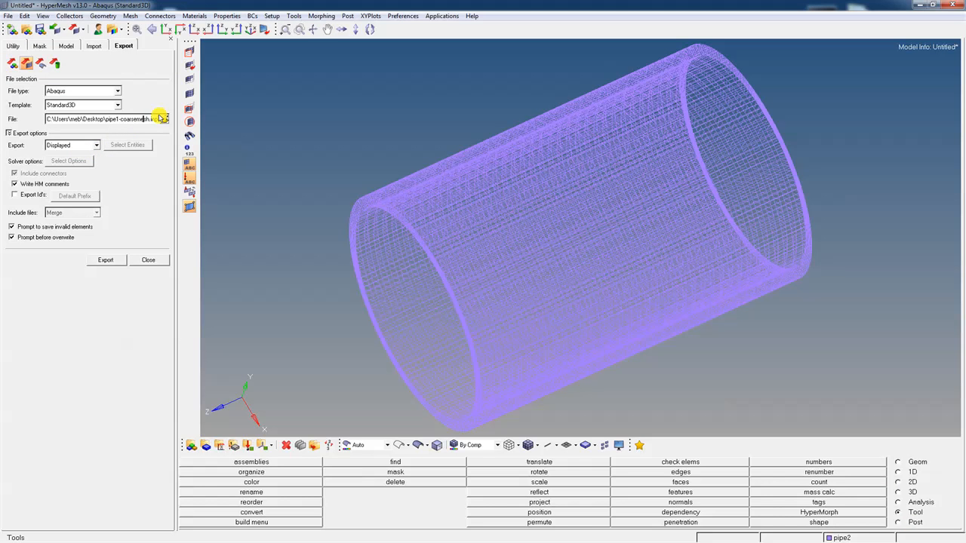
pyautogui.press('BackSpace')
pyautogui.press('BackSpace')
pyautogui.press('BackSpace')
pyautogui.press('BackSpace')
pyautogui.press('BackSpace')
pyautogui.press('BackSpace')
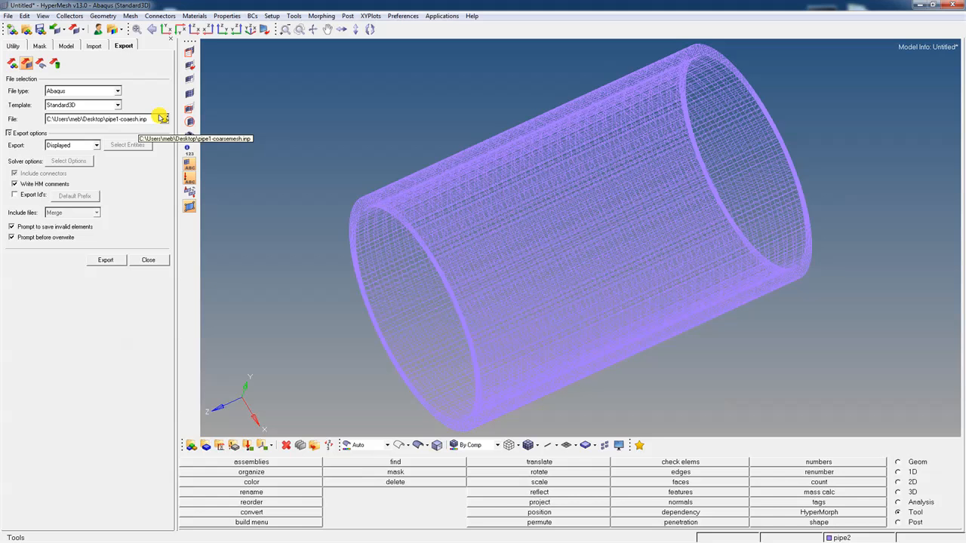
pyautogui.press('BackSpace')
pyautogui.press('BackSpace')
pyautogui.write('2-finem')
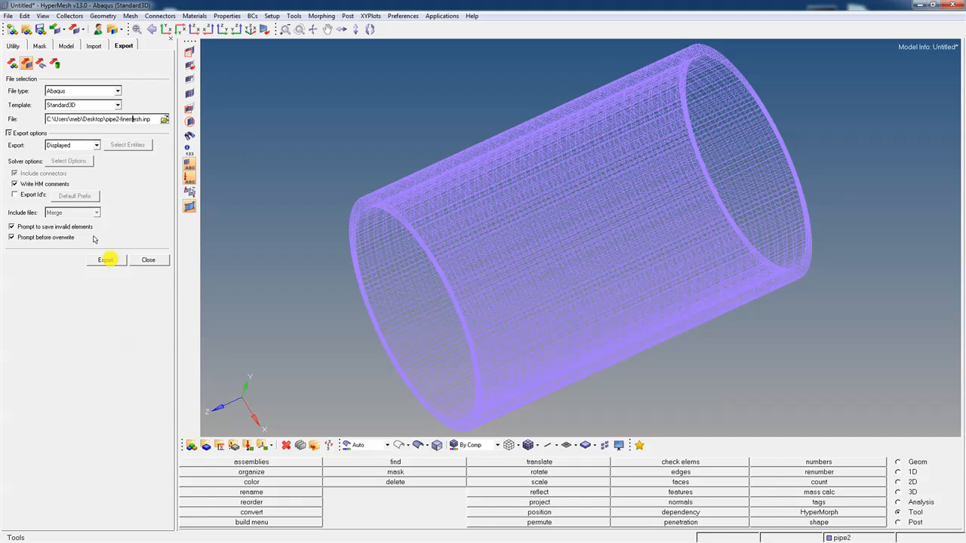
pyautogui.click(107, 259)
# Return to the model's component list and hide the pipe2 component
pyautogui.click(66, 45)
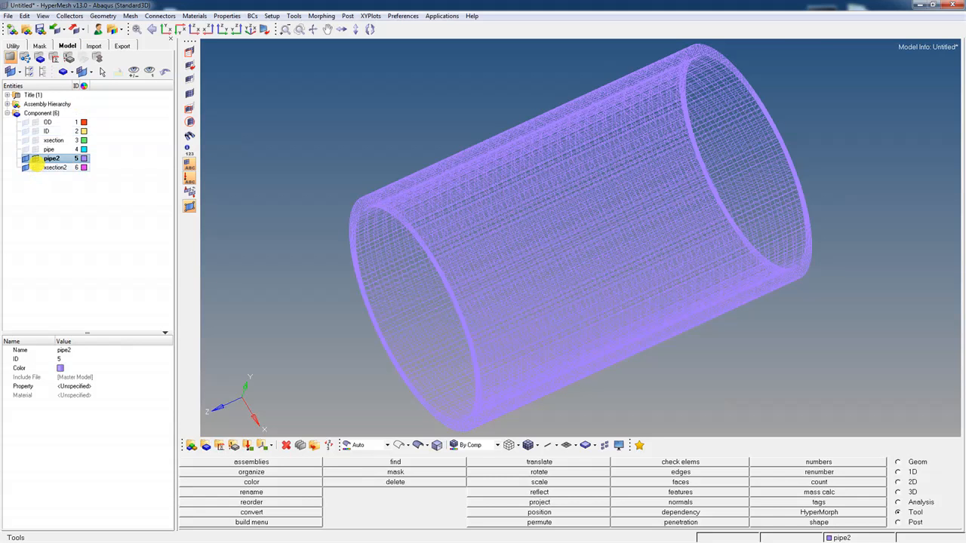
pyautogui.click(26, 159)
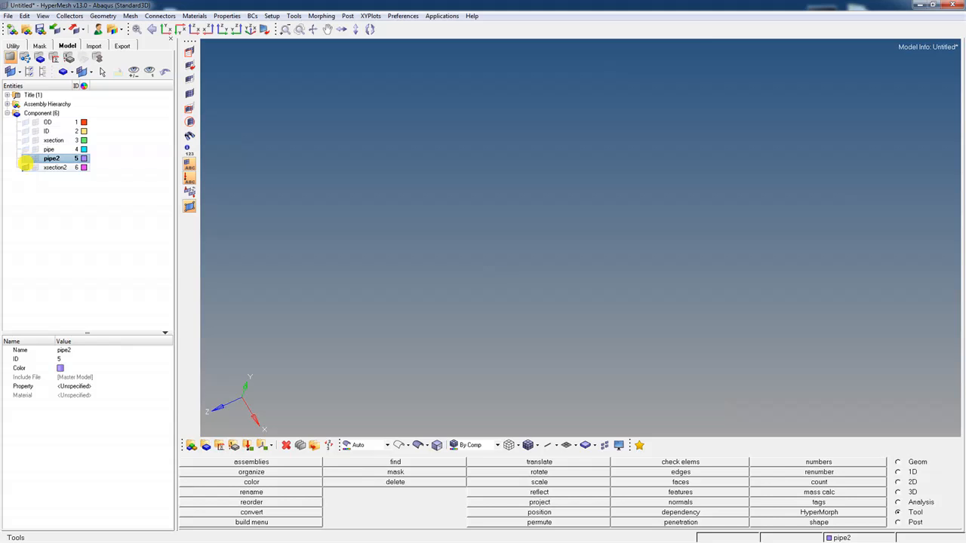
# Show the pipe component's mesh, then preview and equivalence its coincident nodes with the Edges tool at a tolerance of 0.010
pyautogui.click(34, 149)
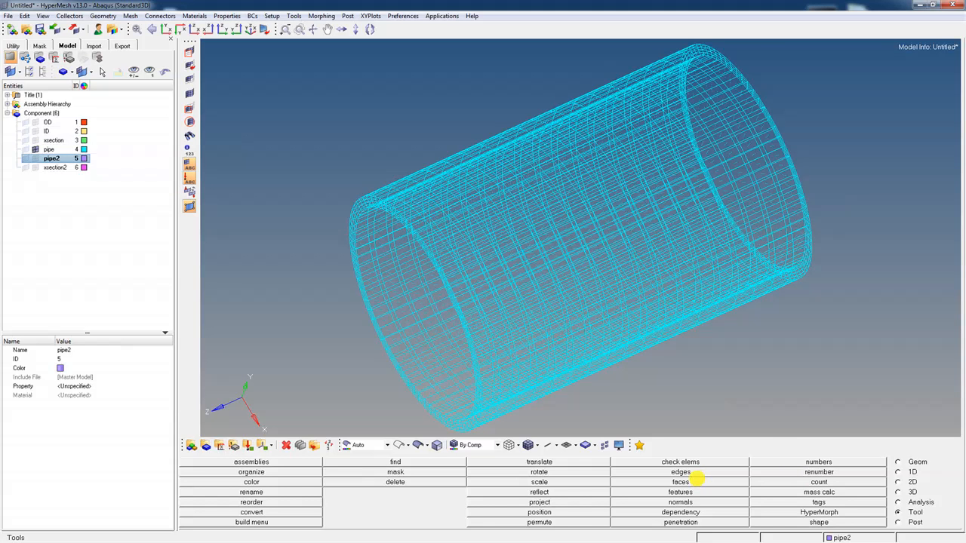
pyautogui.click(693, 472)
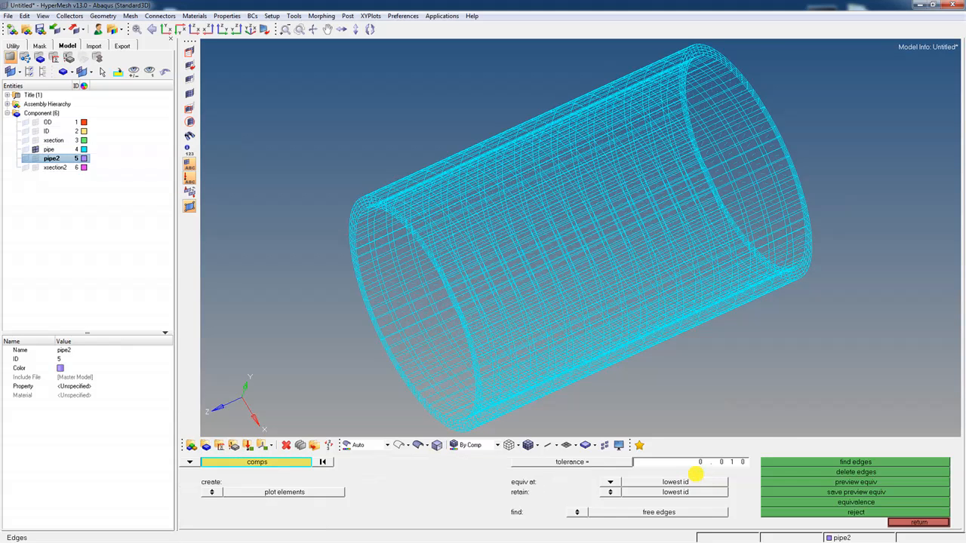
pyautogui.click(268, 464)
pyautogui.click(190, 492)
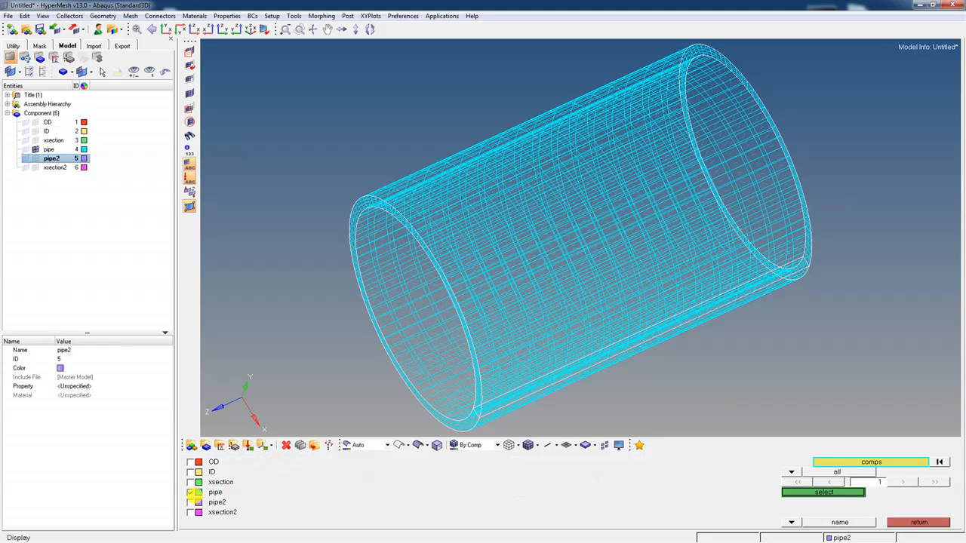
pyautogui.click(821, 492)
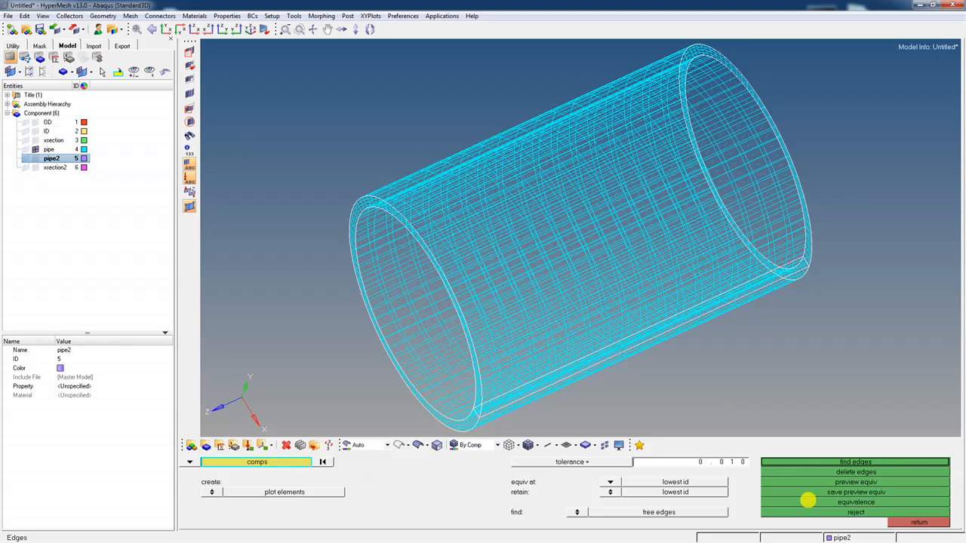
pyautogui.click(841, 482)
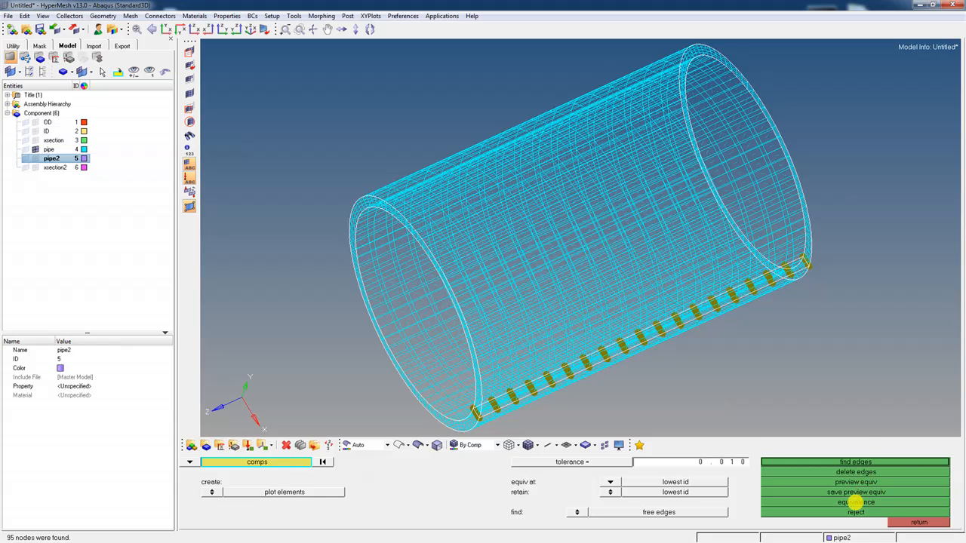
pyautogui.click(855, 502)
# Export the displayed mesh as an Abaqus Standard3D solver deck named pipe1-coarsemesh.inp on the desktop, overwriting the existing file, and leave the Edges tool
pyautogui.click(7, 15)
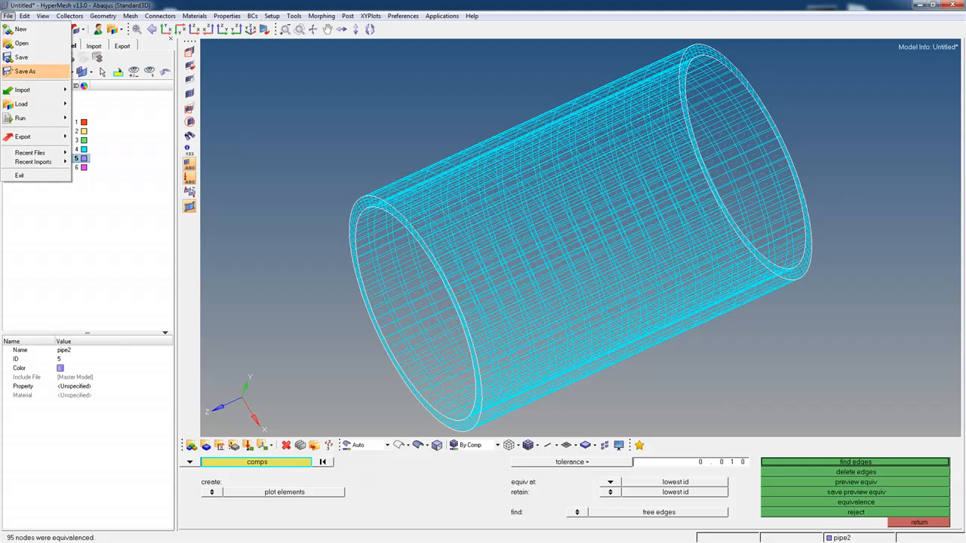
pyautogui.moveTo(30, 136)
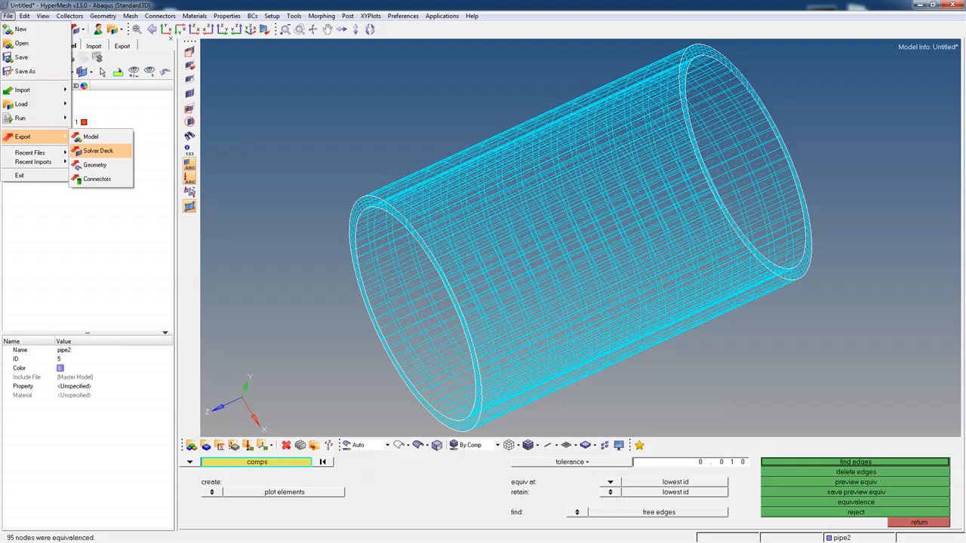
pyautogui.click(98, 151)
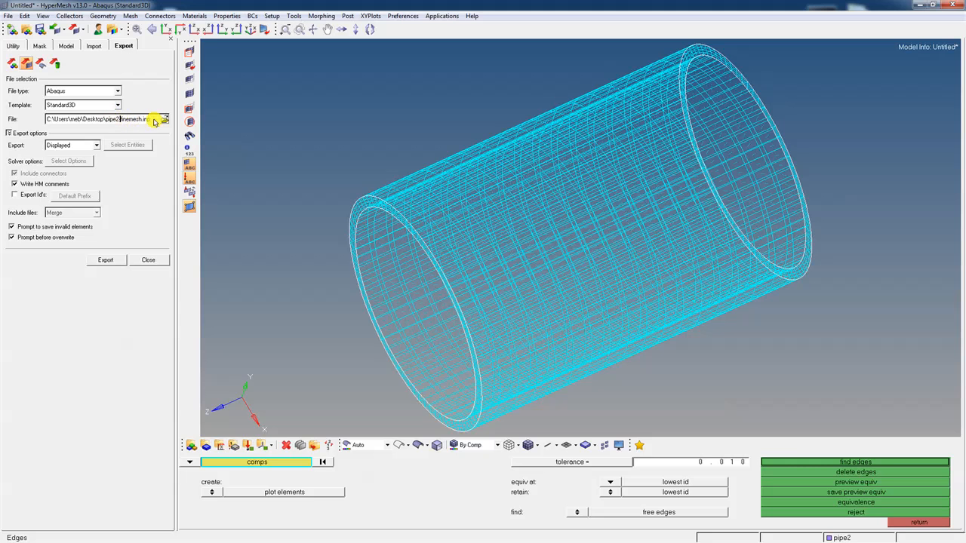
pyautogui.press('BackSpace')
pyautogui.write('_')
pyautogui.press('BackSpace')
pyautogui.write('1')
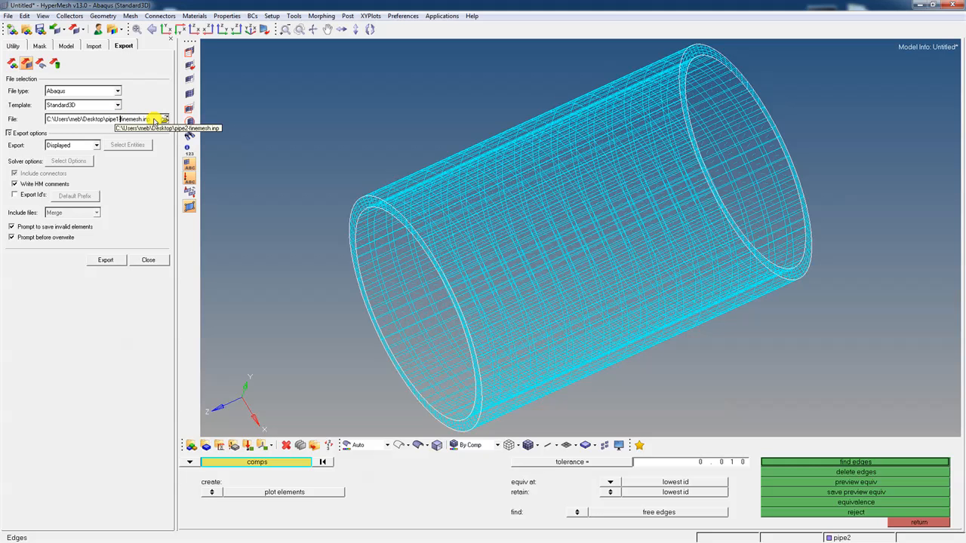
pyautogui.press('Delete')
pyautogui.press('Delete')
pyautogui.press('Delete')
pyautogui.press('Delete')
pyautogui.write('coa')
pyautogui.click(112, 260)
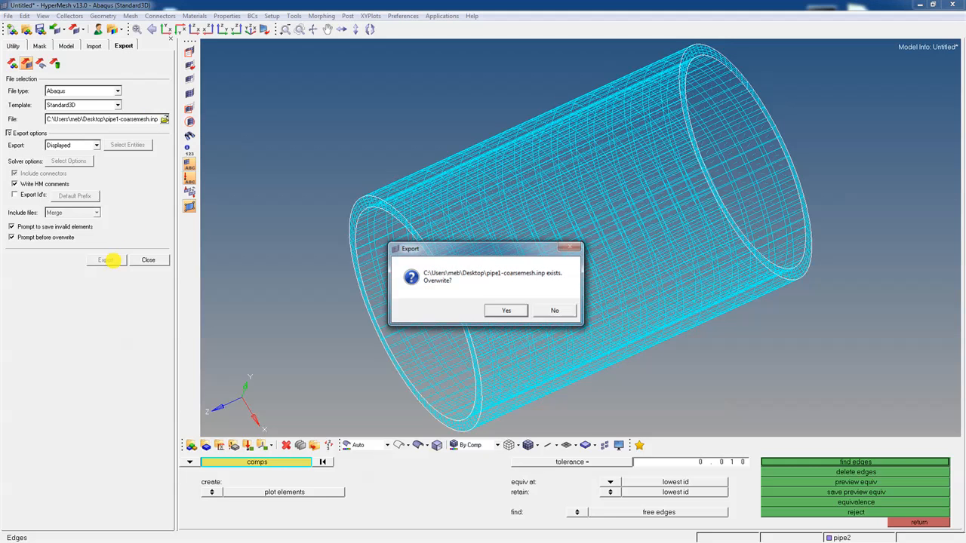
pyautogui.click(507, 311)
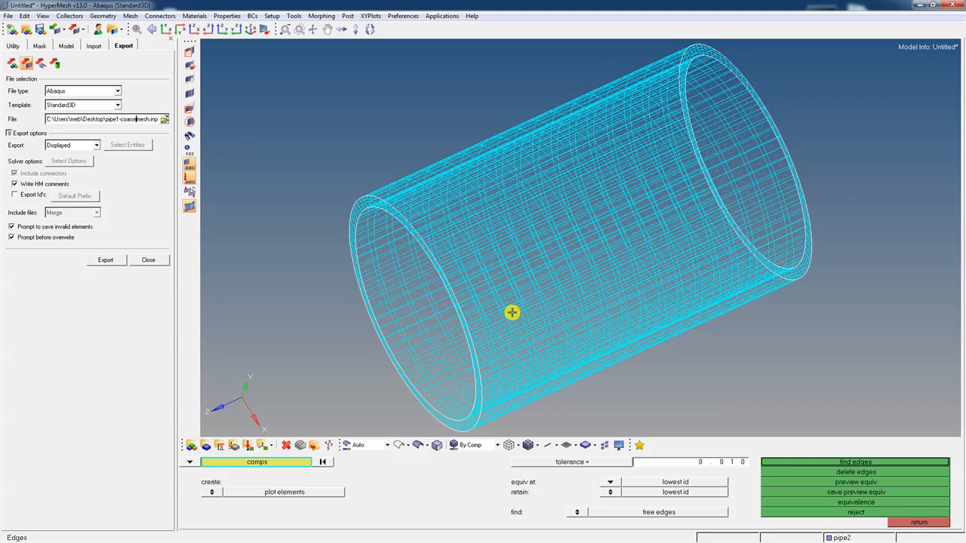
pyautogui.click(915, 522)
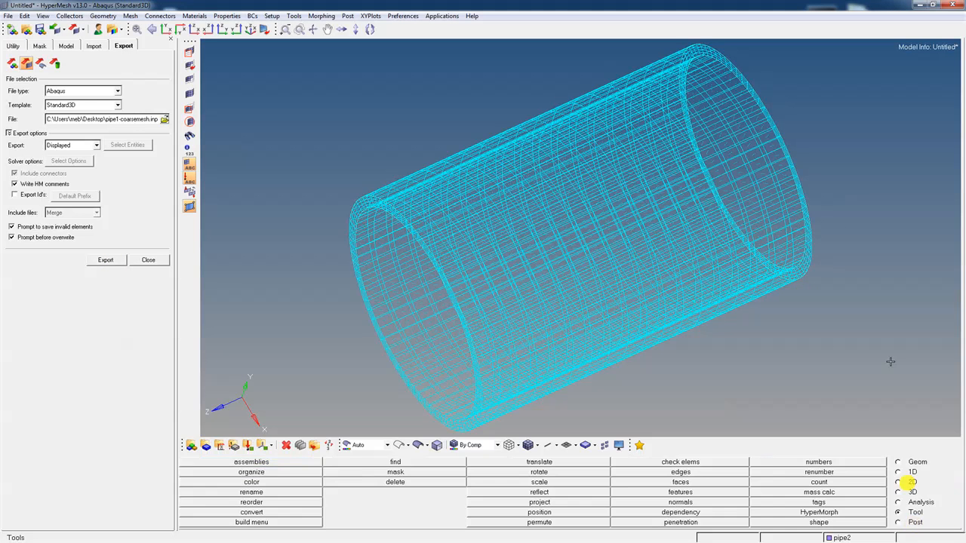